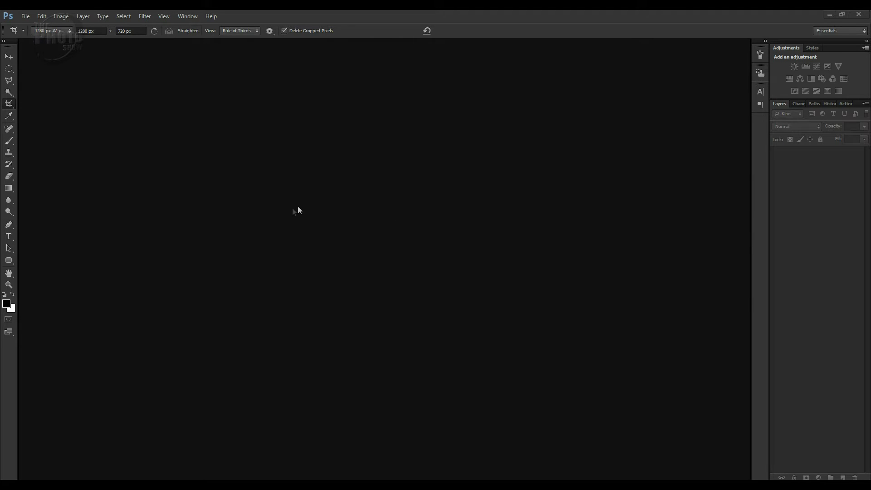
Open the raw photo _DSC0071.NEF from the 2016_0113 folder
click(25, 16)
click(34, 34)
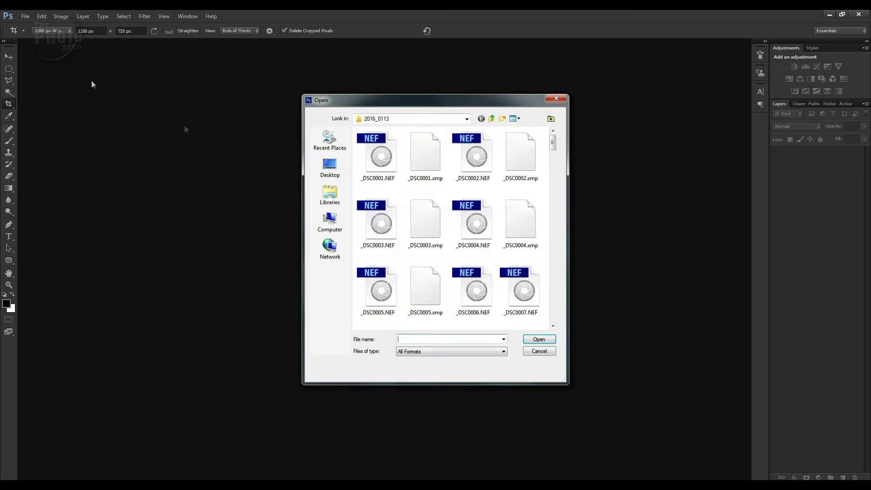
drag(552, 145, 566, 293)
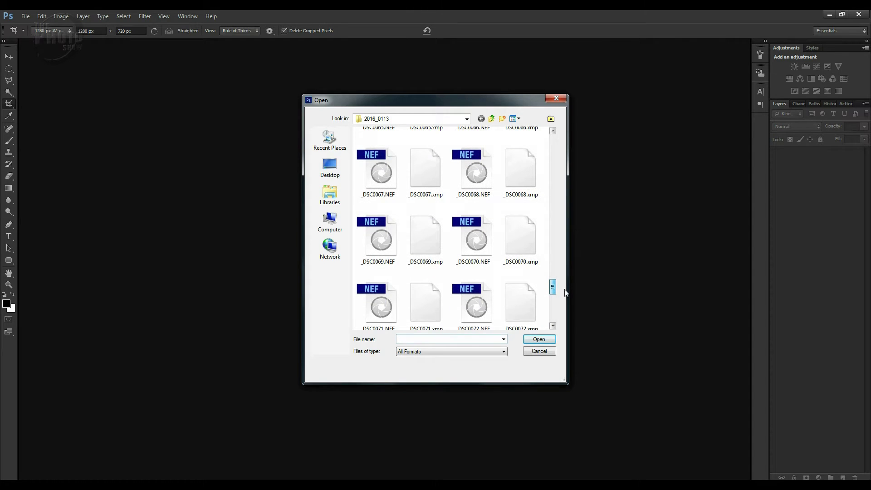
click(372, 300)
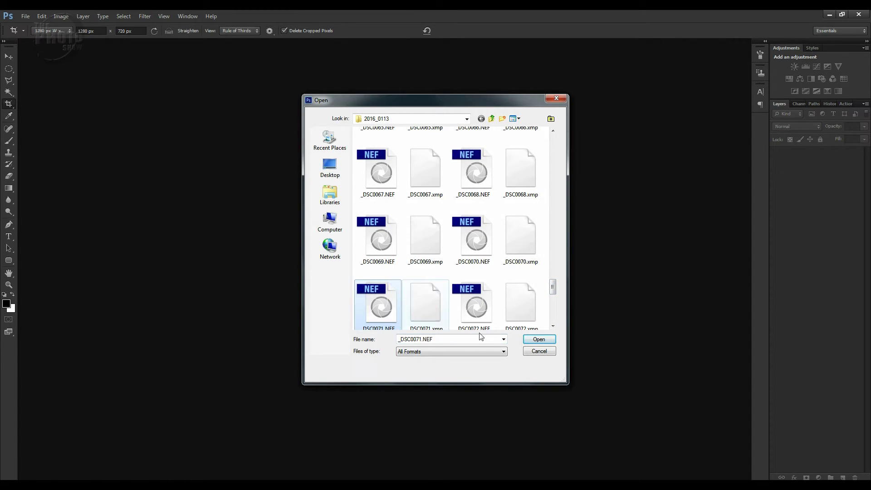
click(539, 342)
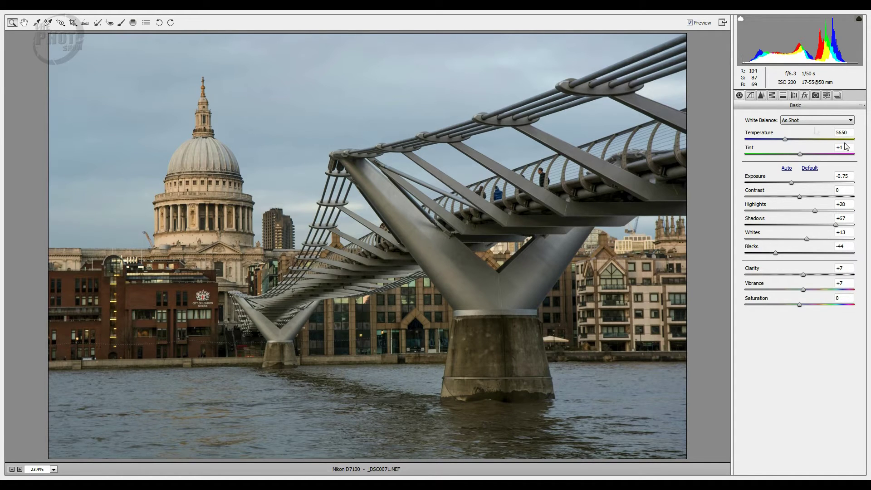
Reset the photo's settings to the Camera Raw Defaults and check its sharpening and noise reduction settings
click(811, 169)
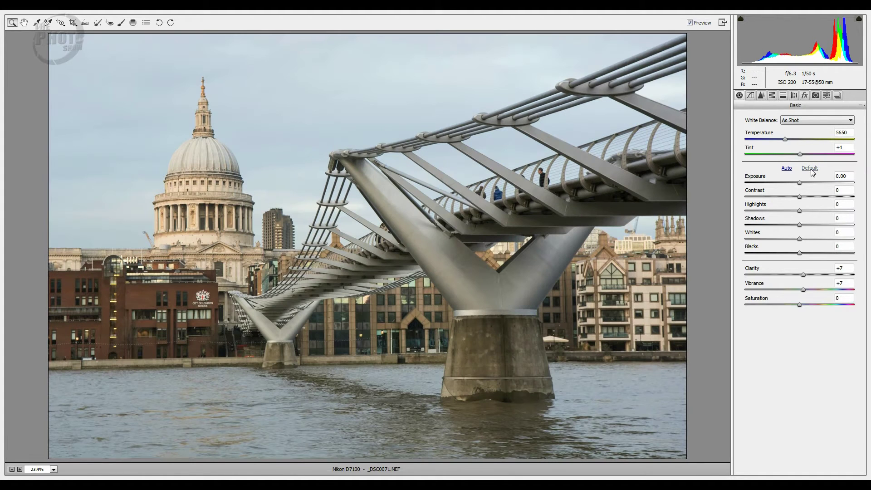
click(862, 106)
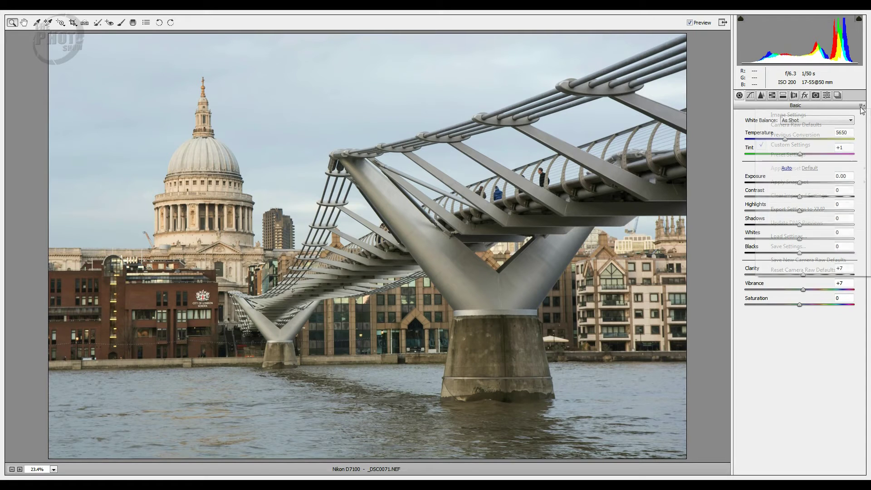
click(815, 125)
click(762, 95)
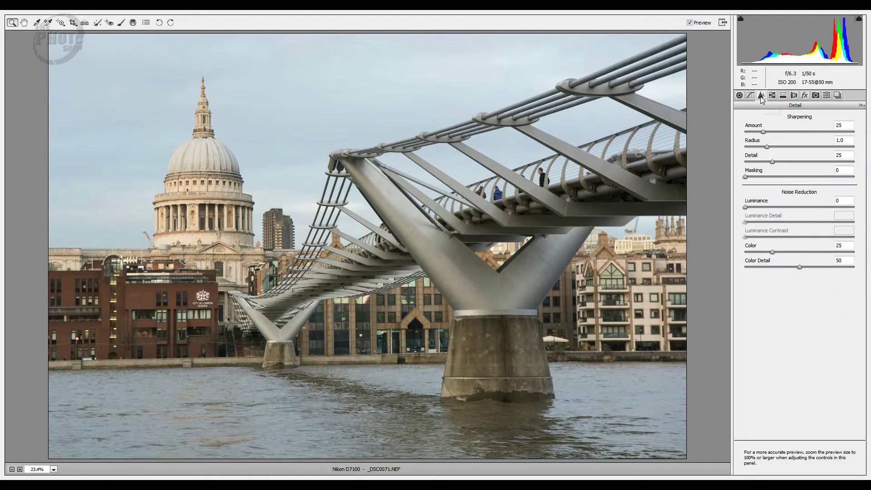
click(739, 96)
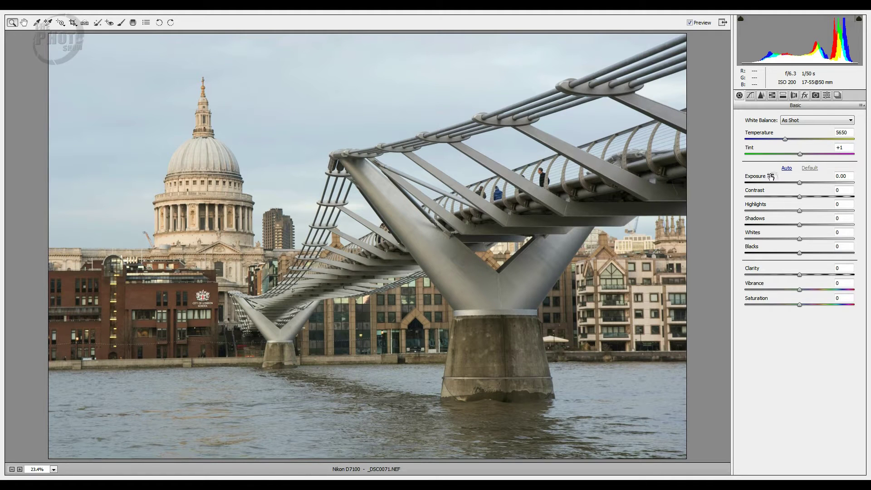
Try a much warmer white balance, ending with the Temperature at 5400
click(761, 135)
drag(761, 134, 791, 135)
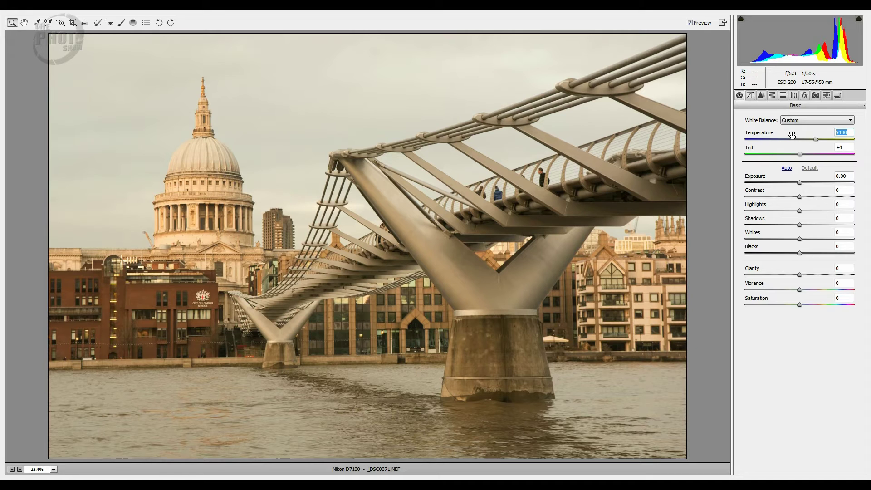
drag(790, 135, 759, 135)
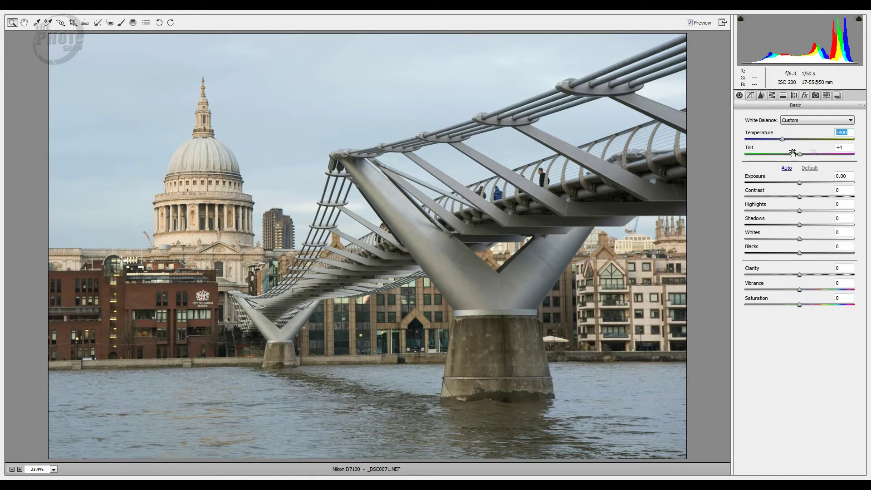
Try shifting the white balance Tint between green and magenta, ending at -8
mouse_move(750, 149)
mouse_down()
mouse_move(774, 149)
mouse_move(728, 149)
mouse_move(749, 149)
mouse_up()
mouse_move(800, 156)
mouse_down()
mouse_move(780, 157)
mouse_move(817, 157)
mouse_move(791, 160)
mouse_move(804, 159)
mouse_up()
mouse_move(749, 150)
mouse_down()
mouse_move(787, 151)
mouse_move(753, 150)
mouse_up()
mouse_move(753, 149)
mouse_down()
mouse_move(776, 150)
mouse_move(731, 152)
mouse_move(743, 153)
mouse_up()
drag(751, 149, 749, 148)
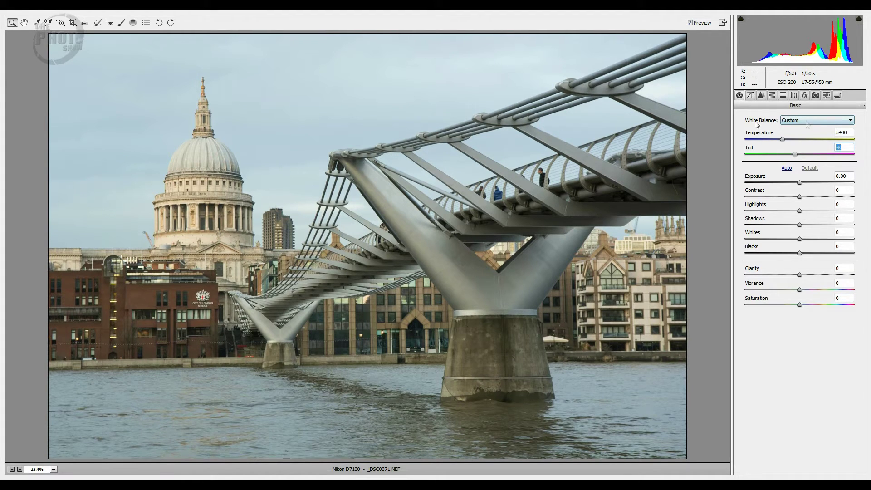
Review the white balance presets and restore the white balance to As Shot
click(847, 125)
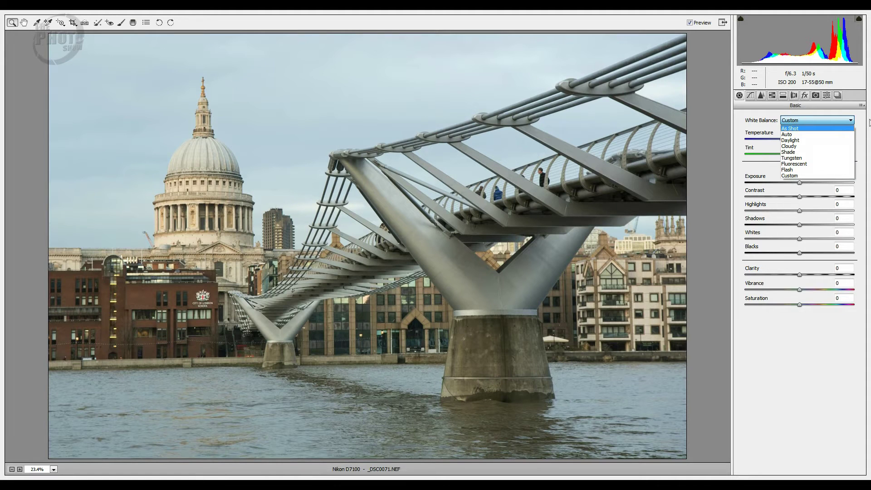
click(867, 120)
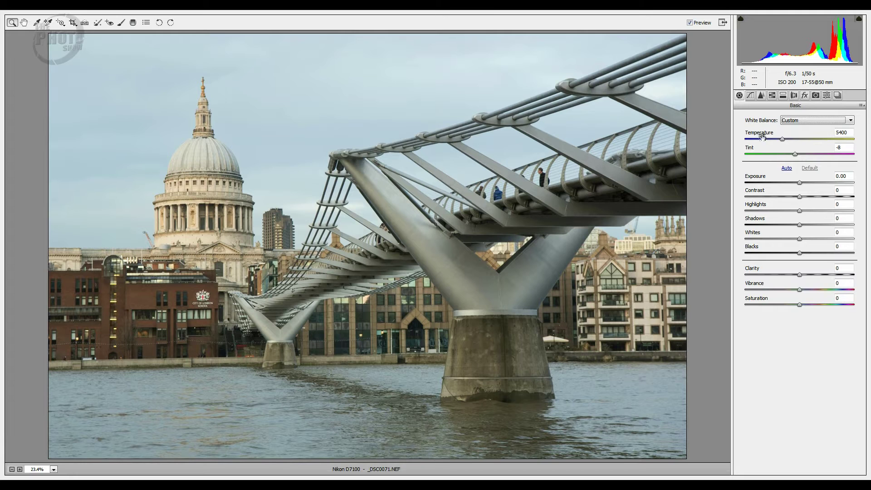
click(852, 121)
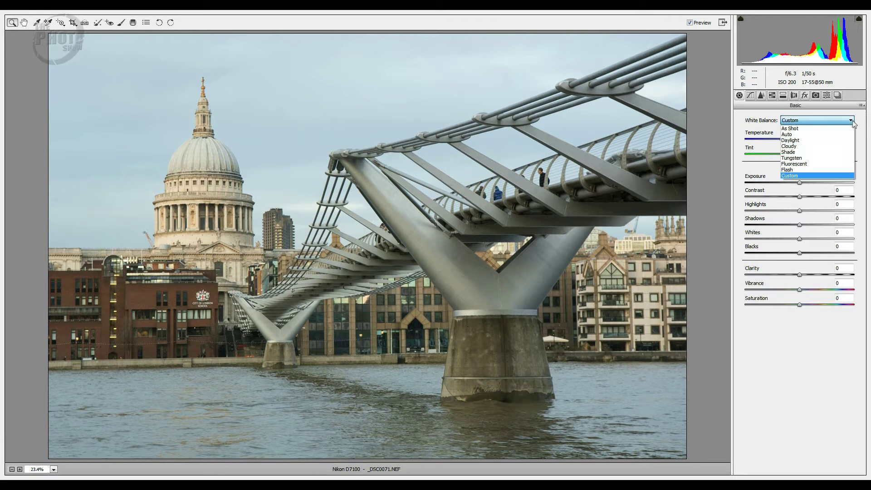
click(800, 129)
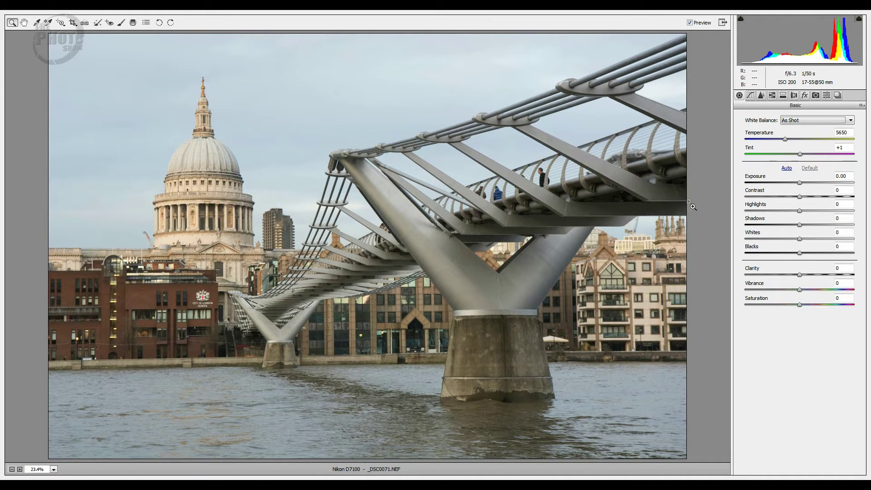
Sample the white balance from the grey metal bridge support, and fine-tune the Temperature to 5300
click(37, 24)
click(528, 259)
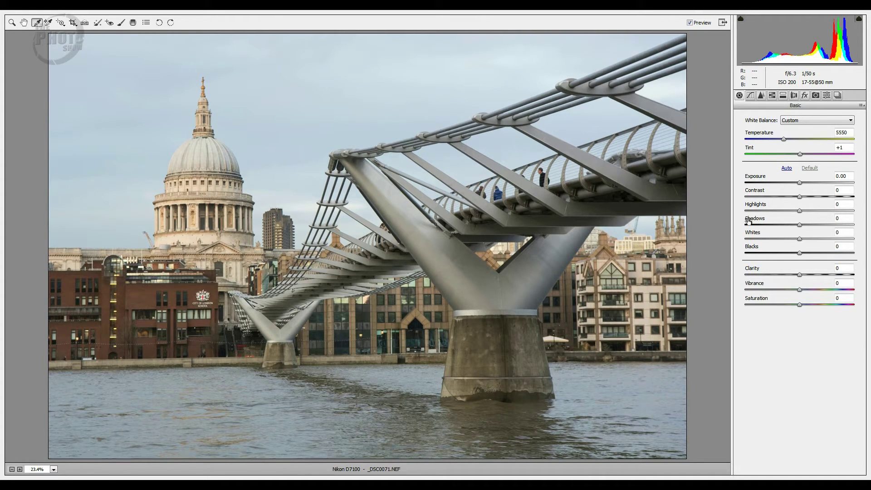
click(758, 133)
key(Down)
key(Down)
key(Down)
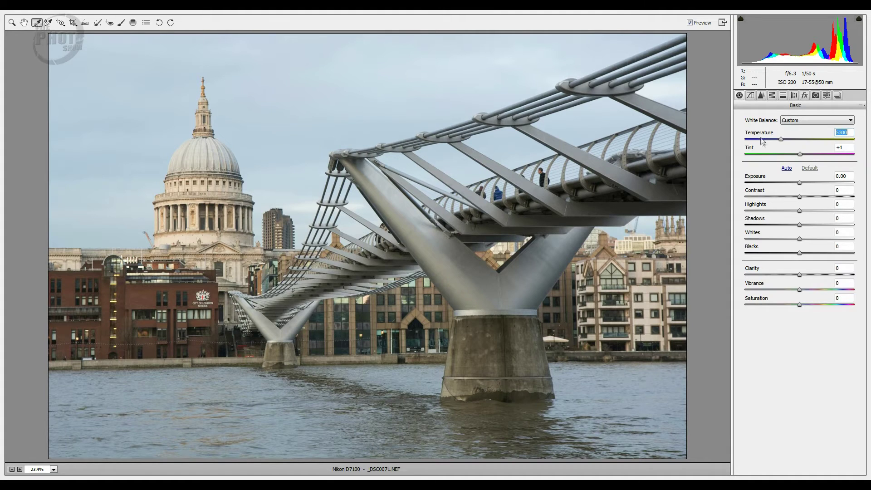
Set the white balance Tint to -3
click(752, 150)
key(Down)
key(Down)
key(Down)
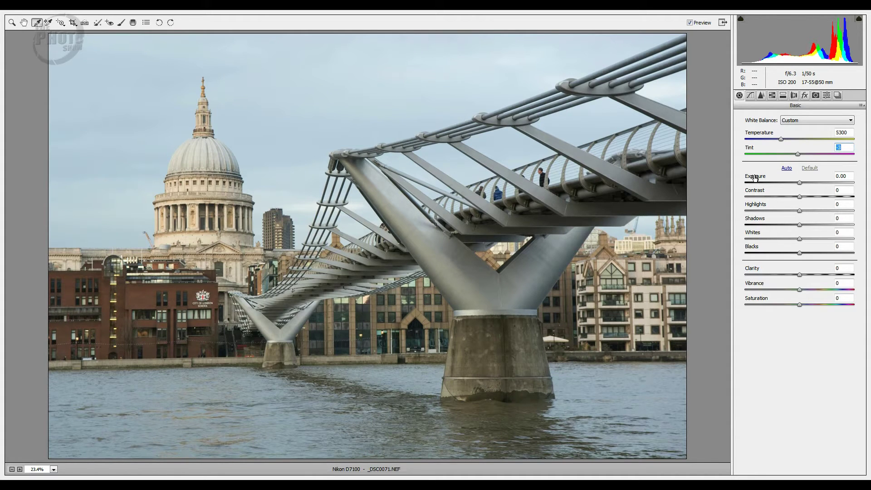
key(Tab)
Try brightening the photo with Exposure at +1.50 and +1.10, and reset Exposure to 0.00
drag(755, 177, 769, 178)
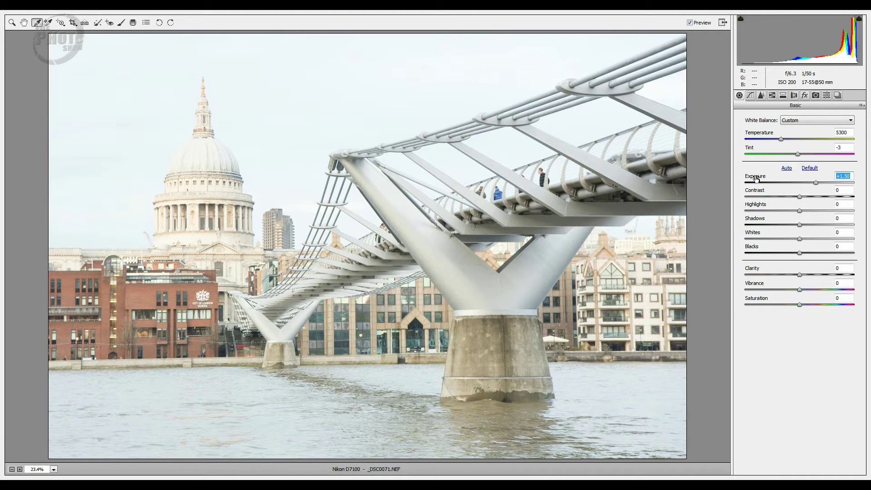
drag(755, 179, 752, 179)
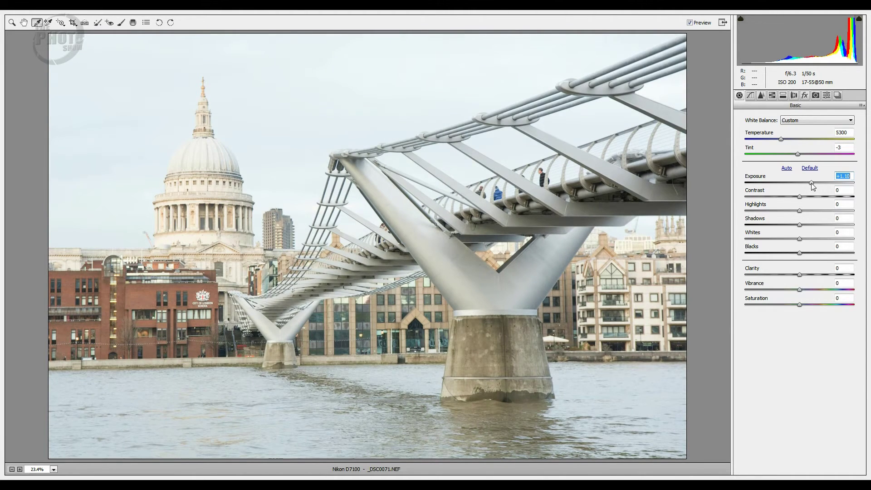
double_click(812, 183)
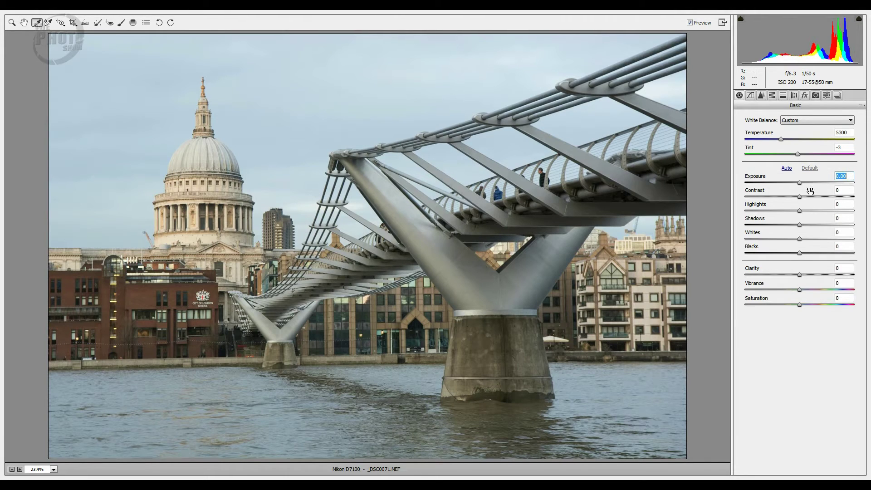
Try darkening Exposure to -1.50 and -5.00 and brightening it to +5.00, and reset it to 0.00
drag(755, 178, 742, 174)
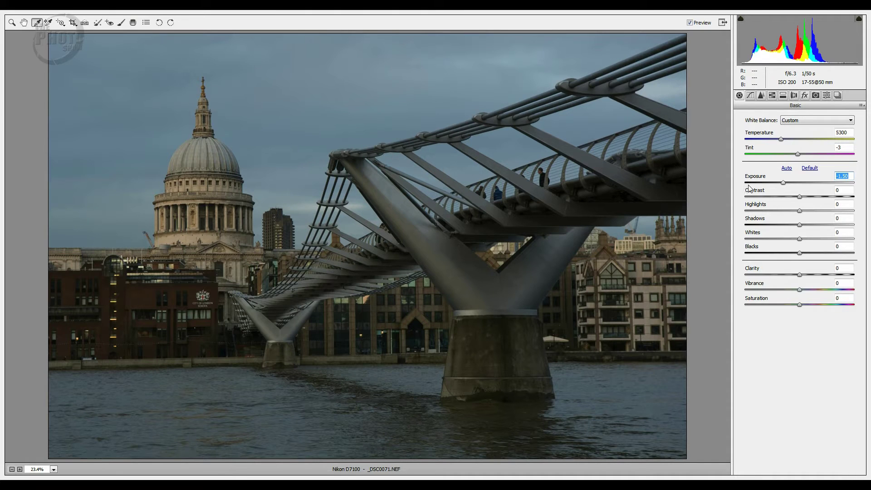
drag(755, 179, 719, 180)
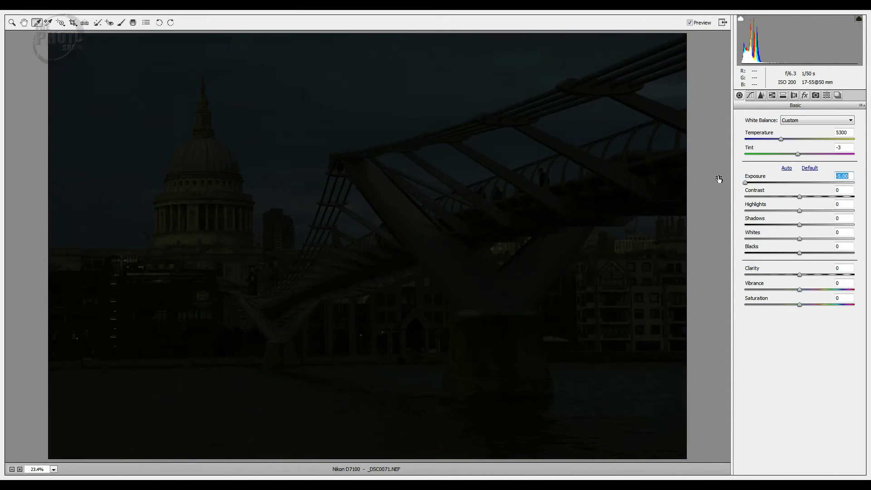
drag(772, 179, 853, 180)
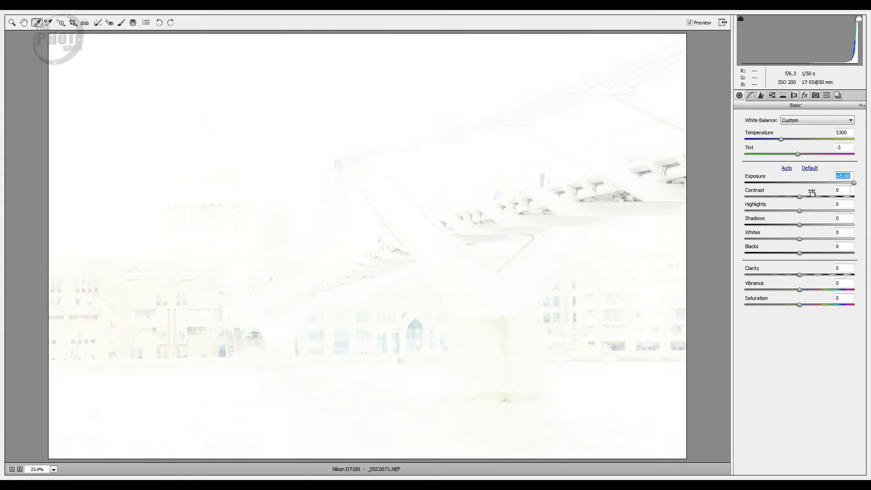
double_click(855, 183)
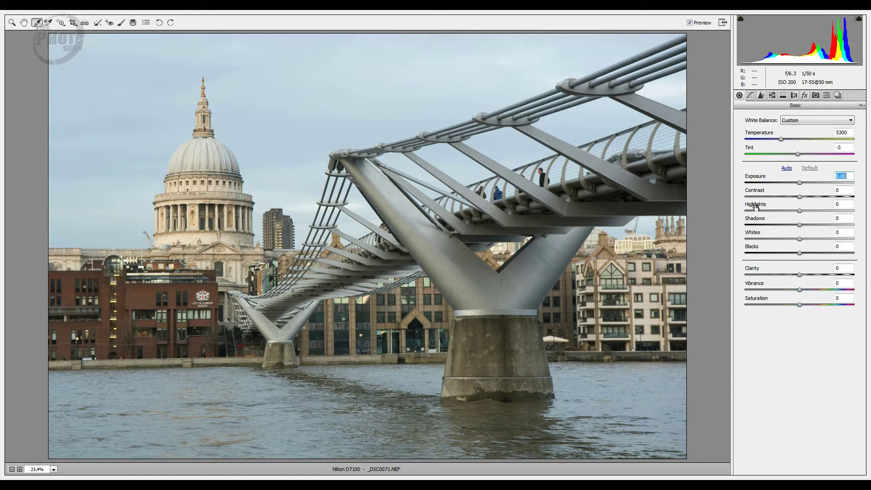
Set Highlights to -90 and Shadows to +61
drag(757, 205, 825, 207)
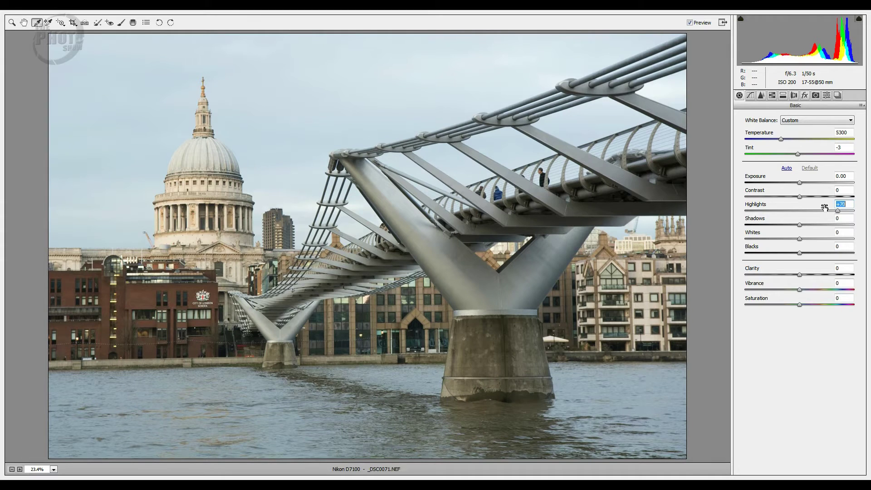
drag(825, 207, 751, 205)
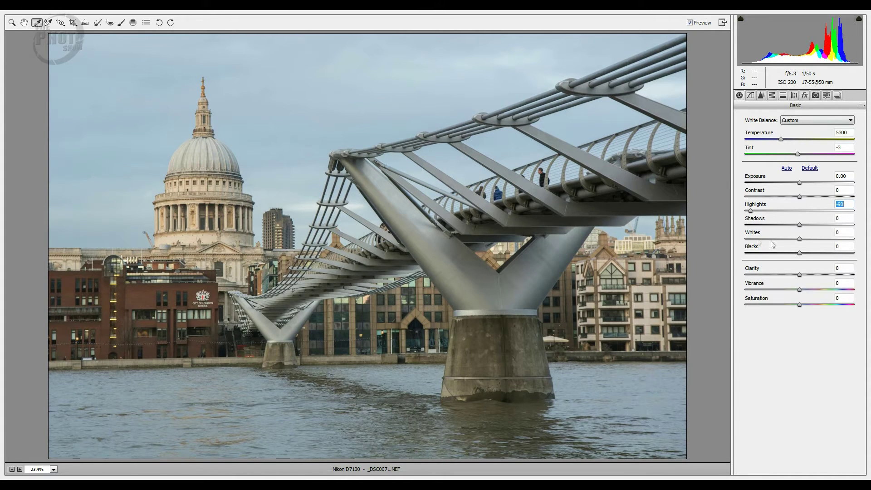
click(752, 221)
mouse_move(753, 221)
mouse_down()
mouse_move(807, 221)
mouse_move(714, 222)
mouse_move(759, 219)
mouse_up()
double_click(800, 225)
drag(754, 219, 781, 222)
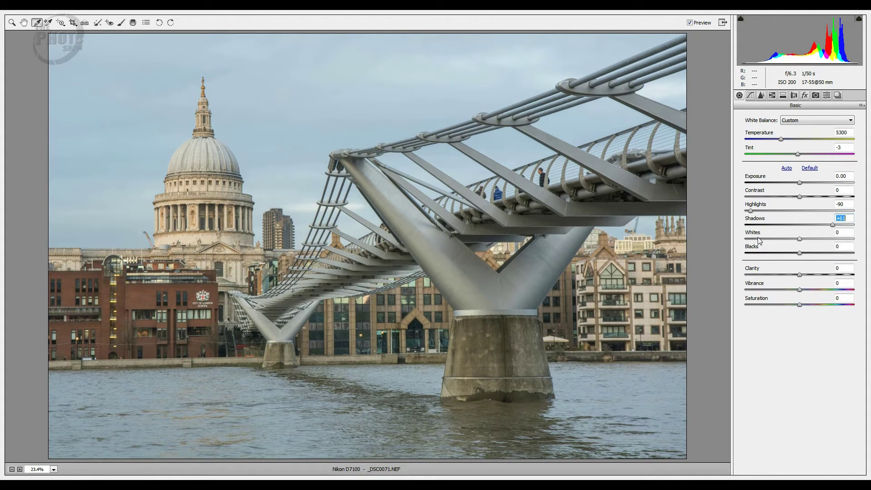
Try Whites at +100 and at a strongly negative value, and reset Whites to 0
key(Tab)
drag(753, 234, 801, 234)
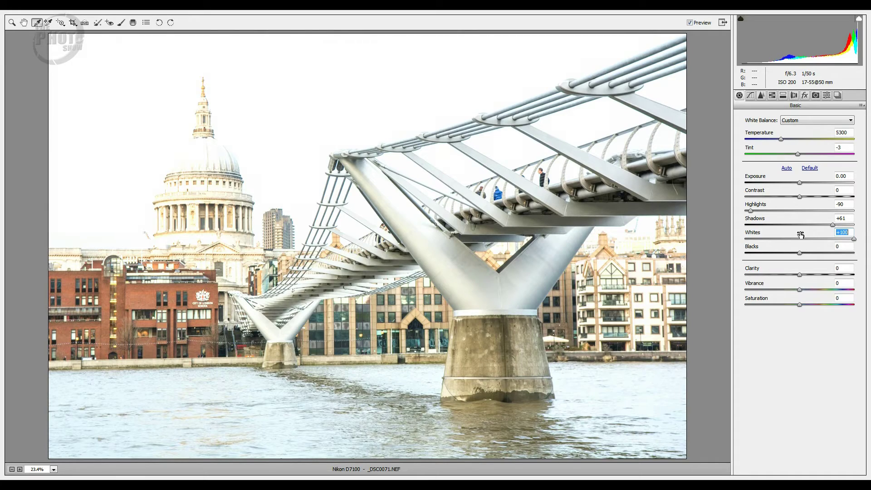
drag(801, 235, 762, 241)
double_click(761, 238)
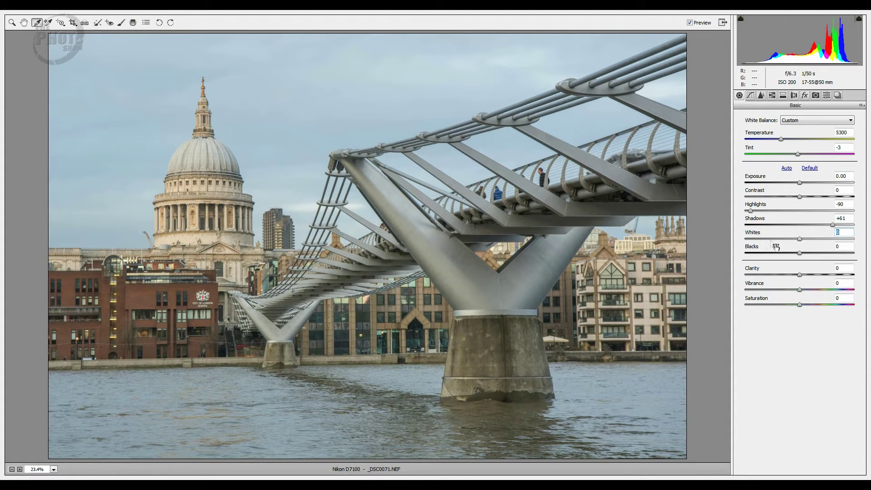
Use the clipping preview to test Whites up to +61, and bring Whites back down to +31
alt+click(754, 234)
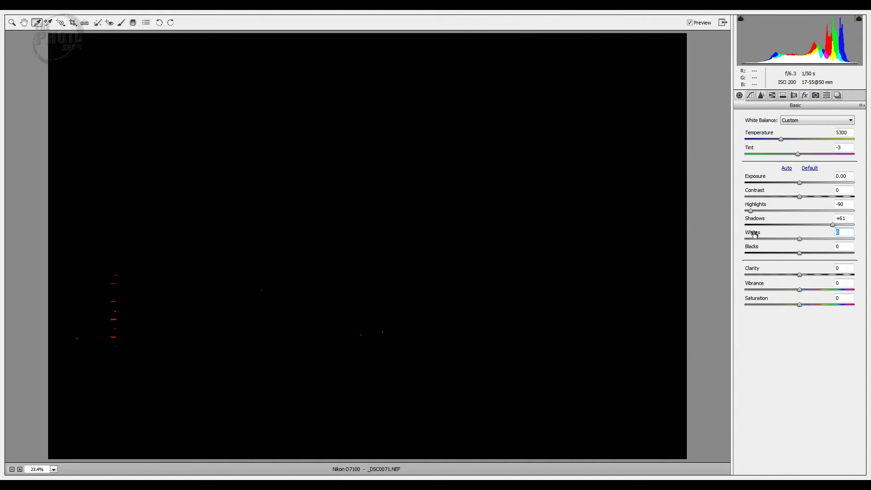
mouse_move(753, 234)
mouse_down()
mouse_move(732, 234)
mouse_move(751, 234)
mouse_up()
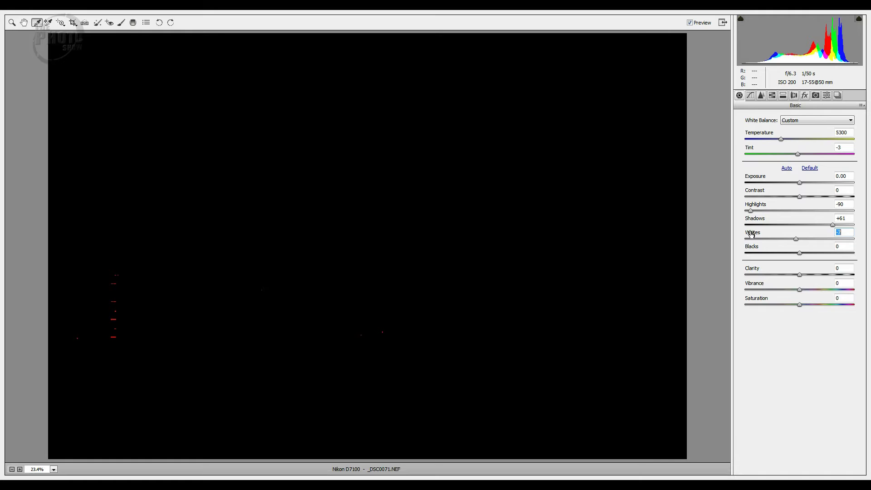
drag(752, 234, 782, 234)
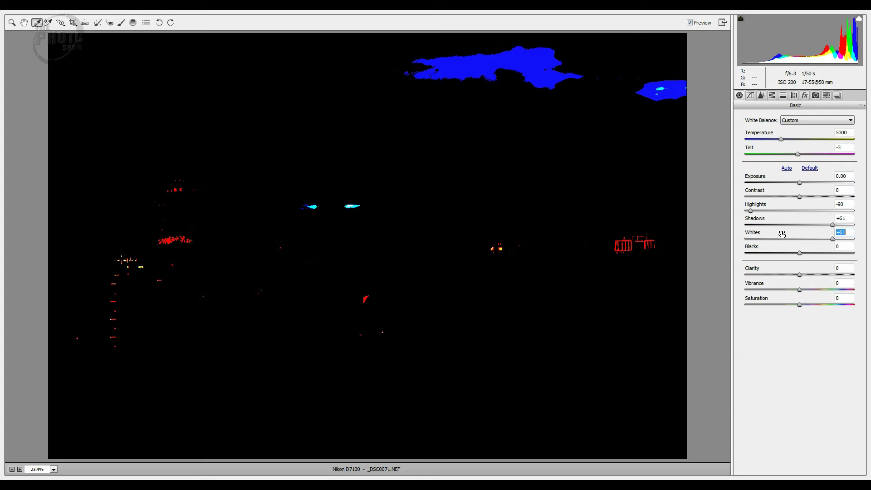
drag(783, 234, 783, 234)
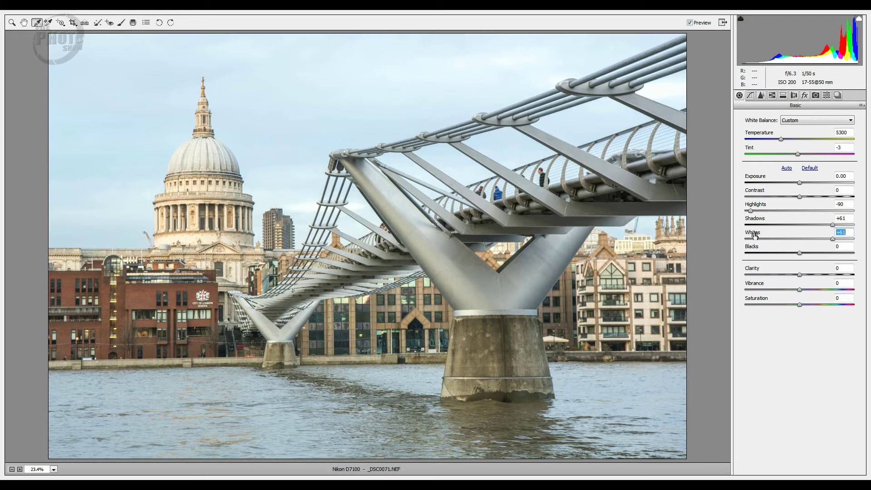
drag(754, 235, 741, 237)
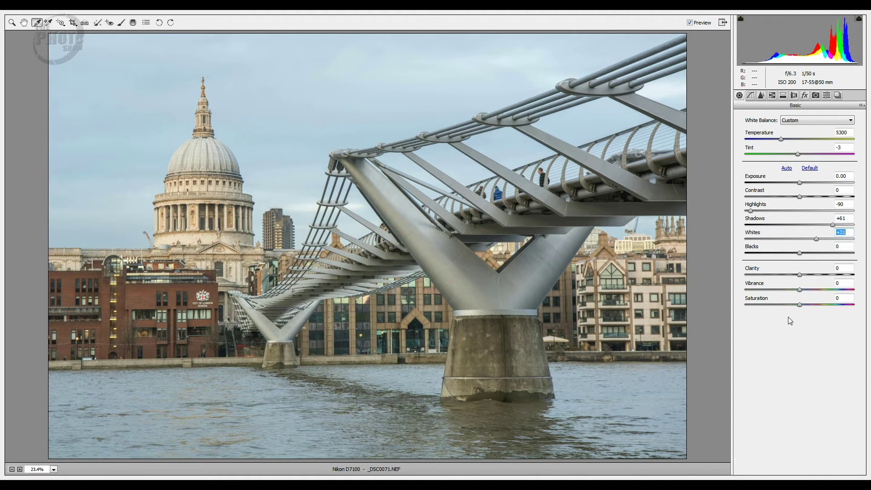
Check Blacks with the clipping preview, test them at -100, and bring Blacks back up to -52
alt+click(752, 248)
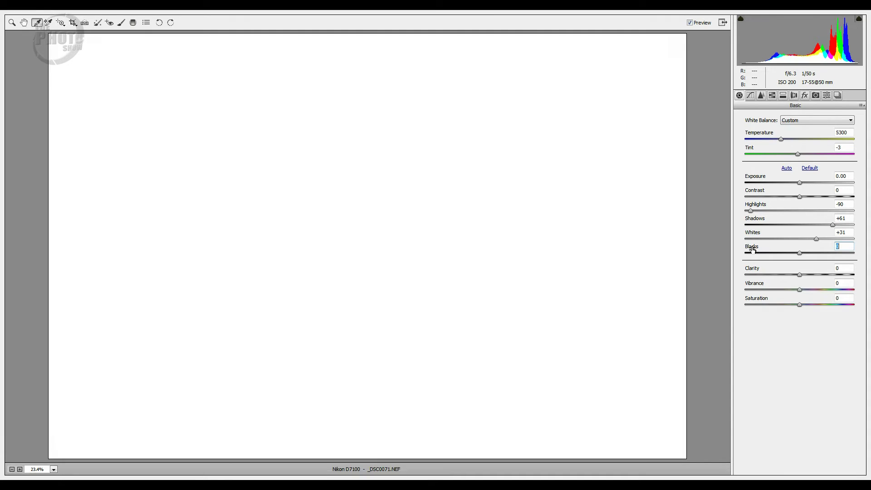
drag(752, 249, 702, 251)
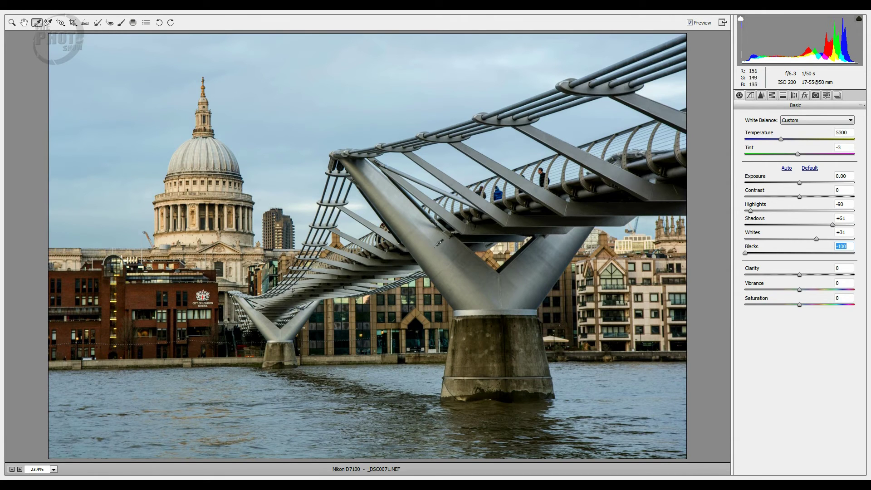
drag(754, 250, 774, 251)
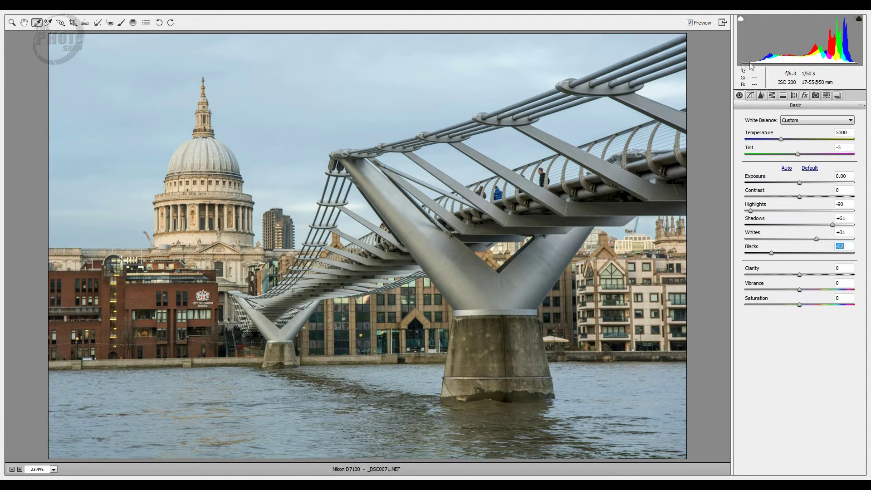
Fine-tune Whites to +34 and Exposure to -0.20, trying Exposure at -0.30 and checking Whites and Blacks with the clipping preview
click(758, 178)
drag(758, 178, 754, 178)
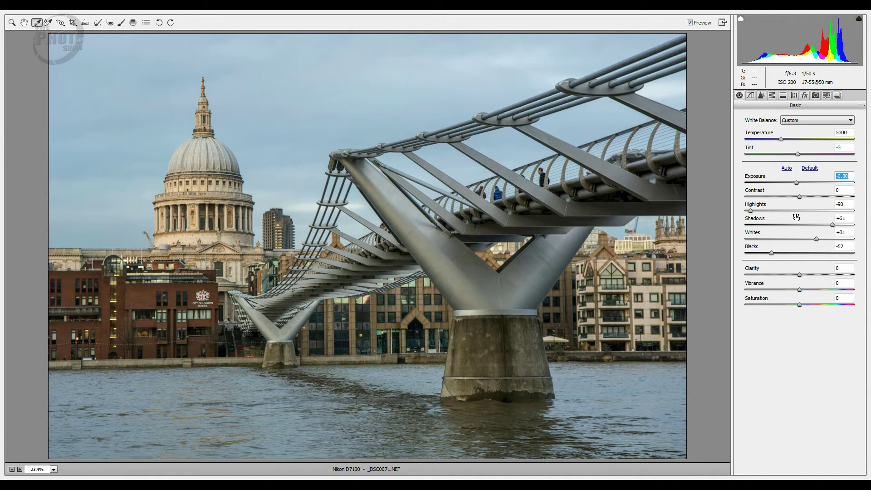
alt+click(753, 234)
drag(754, 235, 756, 234)
alt+click(751, 248)
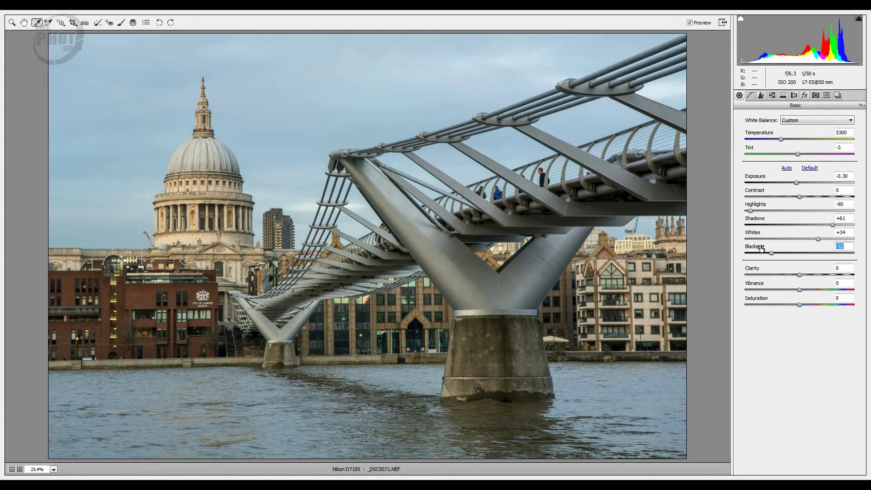
click(754, 179)
drag(754, 178, 755, 179)
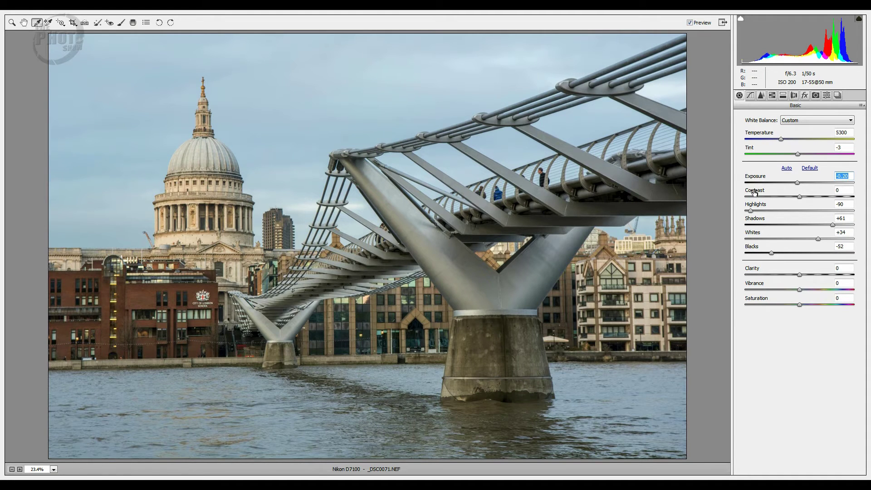
Test Contrast at the extremes of -100 and +100, and set it to +33
click(754, 192)
drag(755, 192, 704, 189)
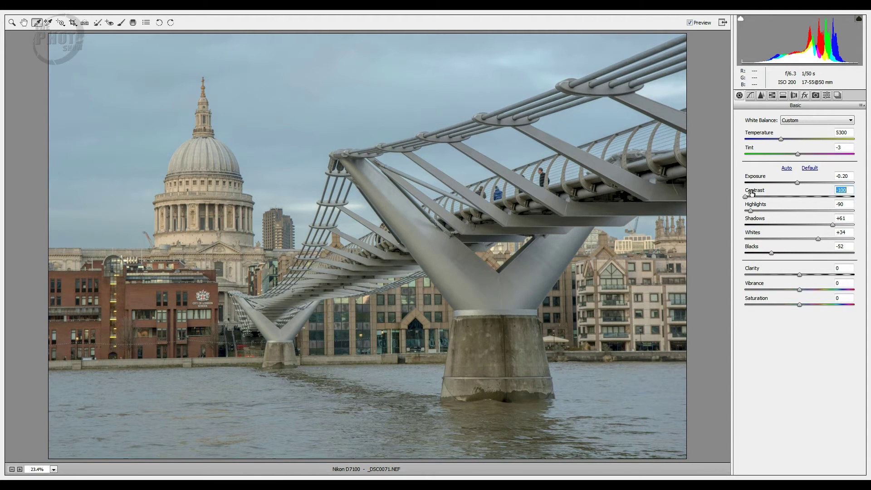
drag(753, 193, 858, 196)
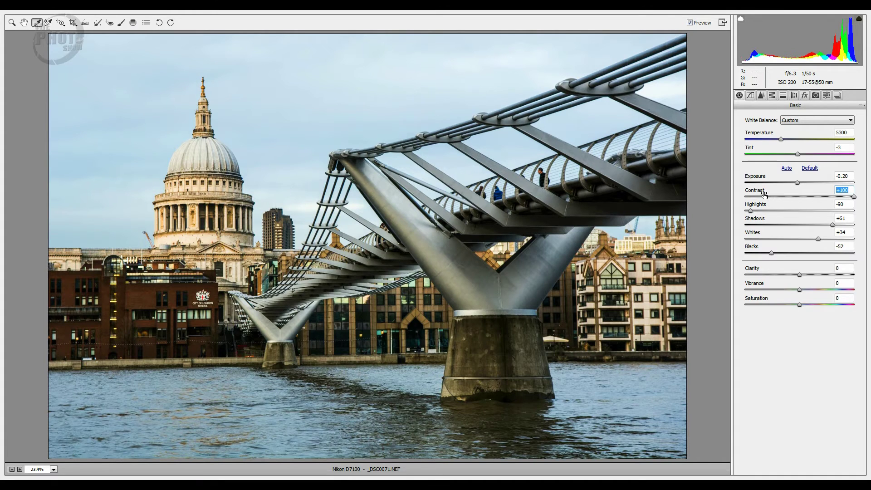
mouse_move(756, 192)
mouse_down()
mouse_move(733, 194)
mouse_move(753, 191)
mouse_up()
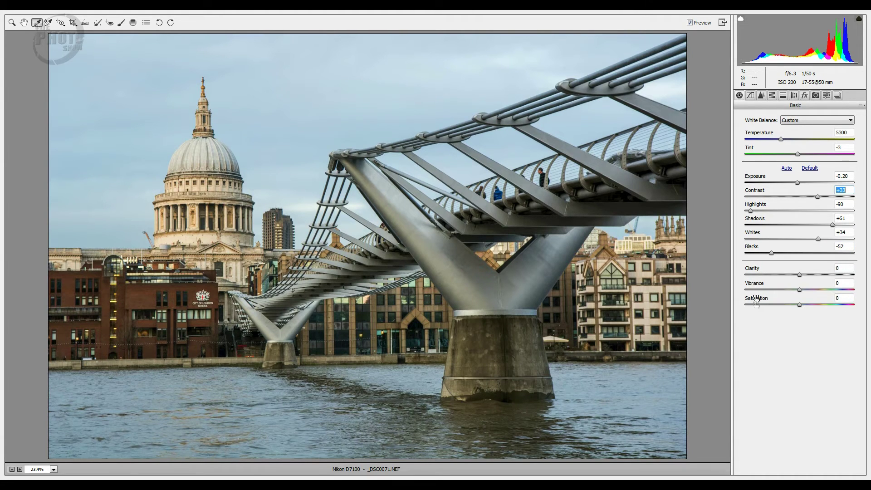
Test Clarity at -100 and +100, and set it to +15
click(751, 271)
drag(751, 271, 694, 269)
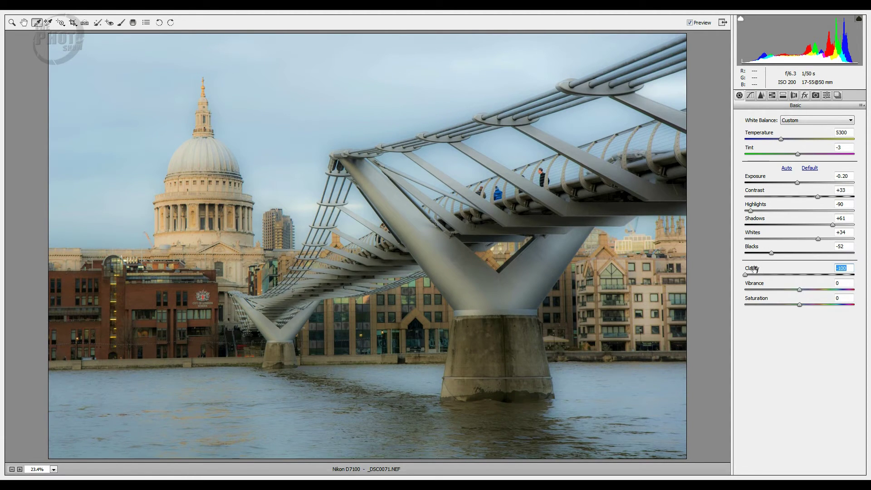
drag(754, 269, 859, 271)
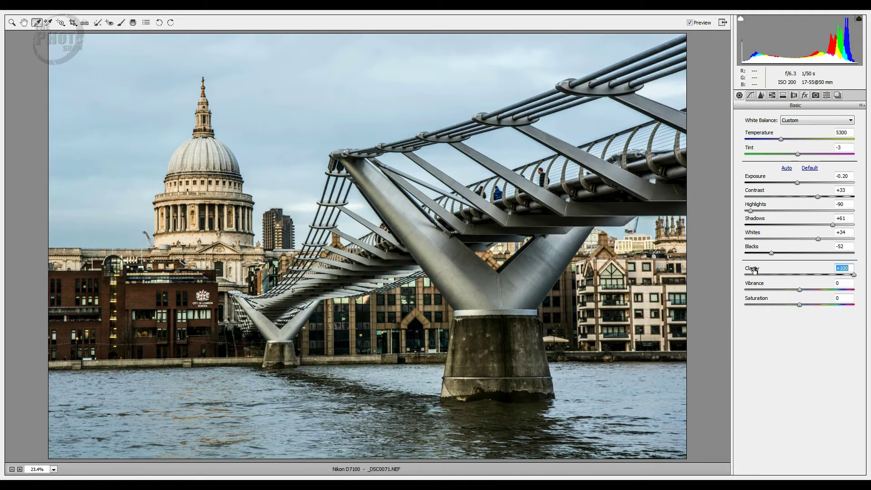
mouse_move(753, 269)
mouse_down()
mouse_move(713, 270)
mouse_move(753, 271)
mouse_up()
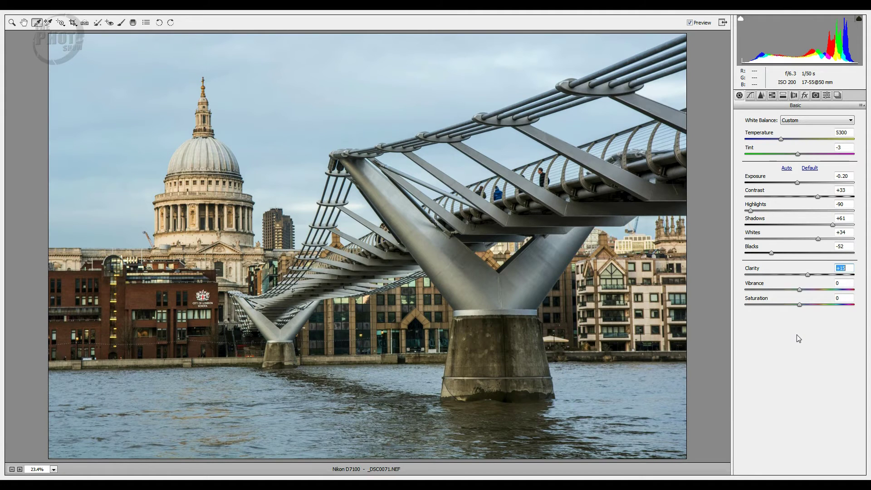
Test Vibrance at -100, +100 and +42, and settle it at +25
click(752, 285)
drag(753, 285, 695, 285)
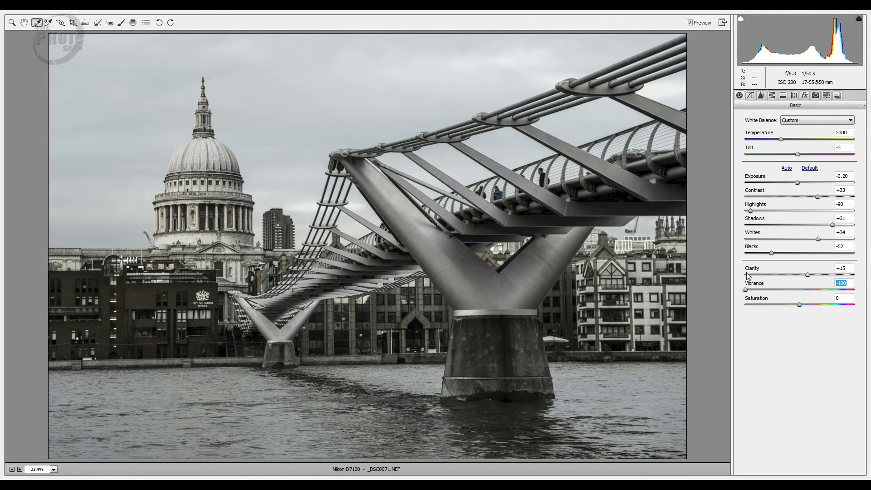
drag(750, 285, 847, 287)
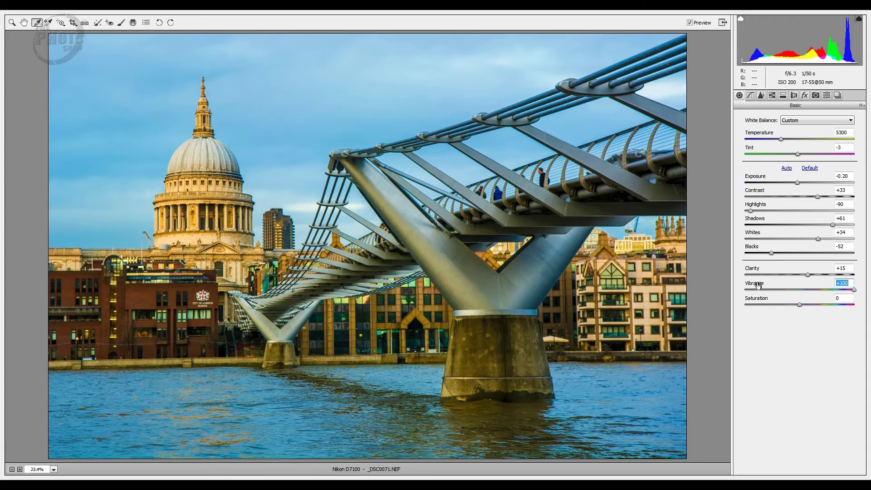
drag(758, 285, 733, 286)
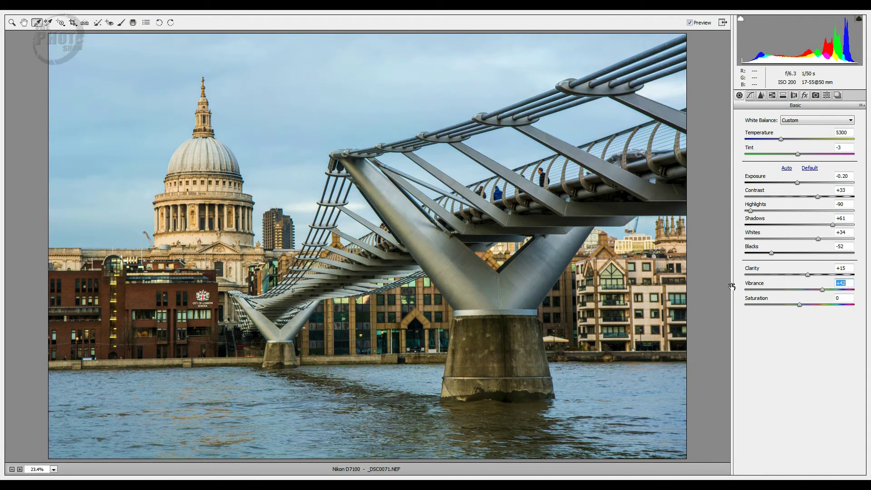
drag(753, 285, 752, 285)
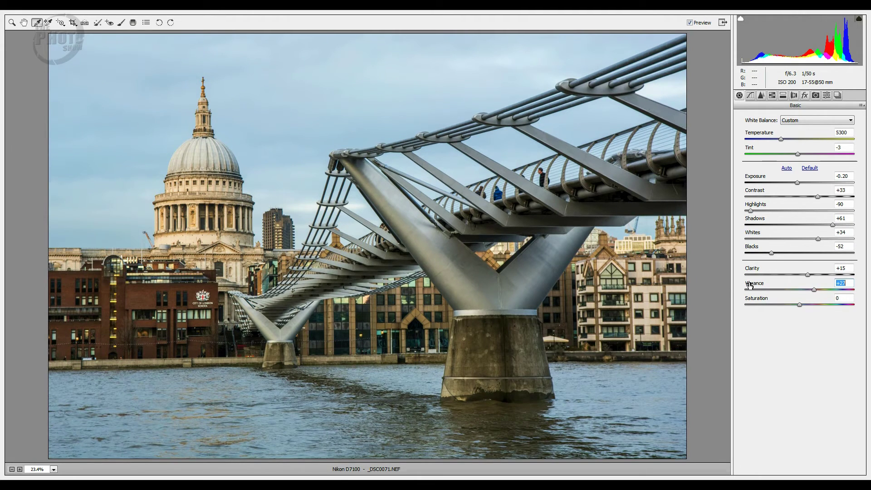
drag(750, 285, 750, 285)
Test Saturation at -100, set it to +3, and compare the photo with and without the basic adjustments
click(754, 300)
drag(755, 300, 732, 306)
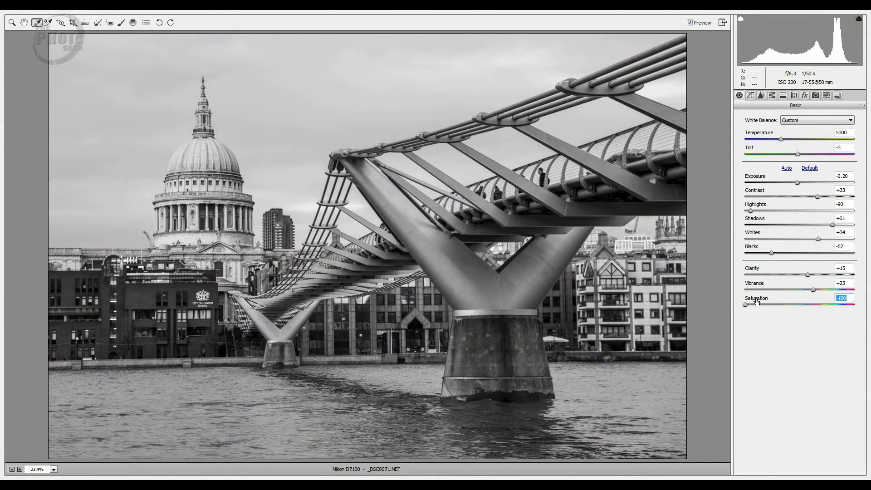
double_click(745, 304)
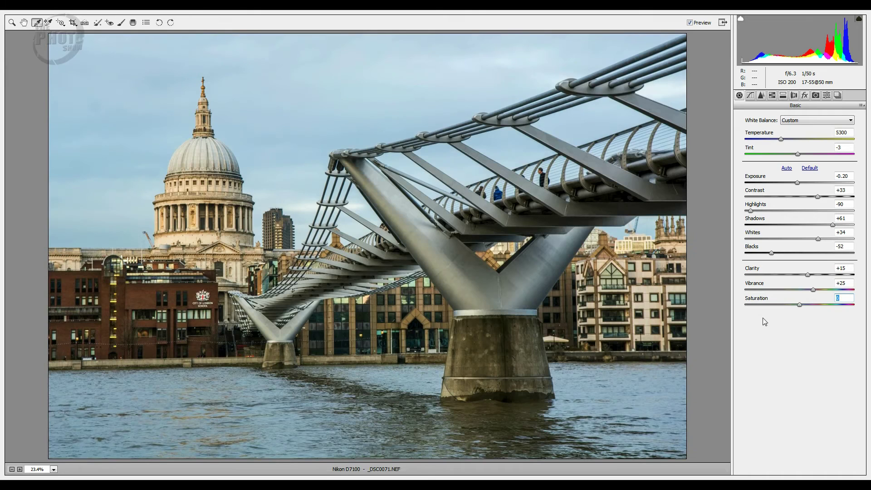
drag(757, 299, 759, 300)
click(691, 23)
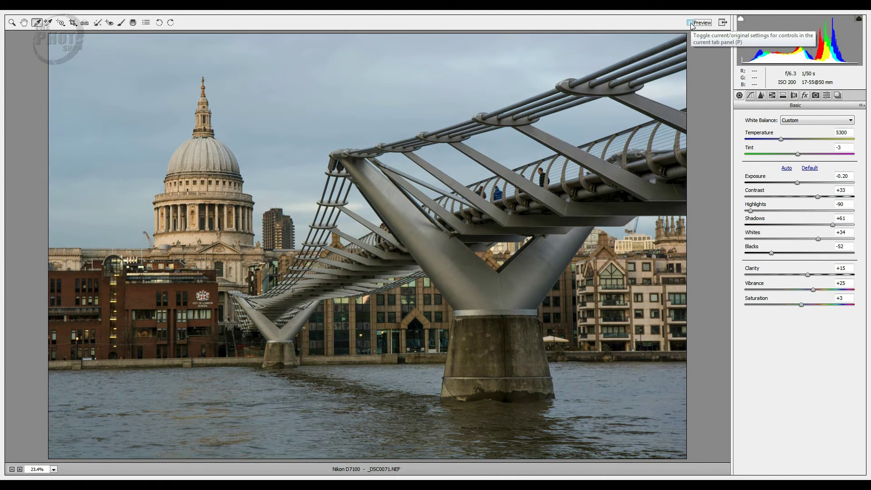
click(691, 24)
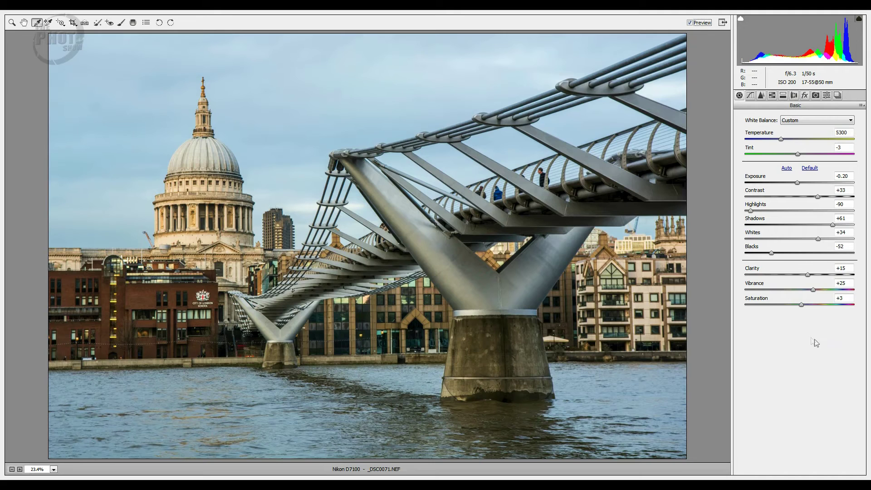
In the HSL hue adjustments, set Blues to +47, and try shifting Reds and Purples before resetting both to 0
click(773, 96)
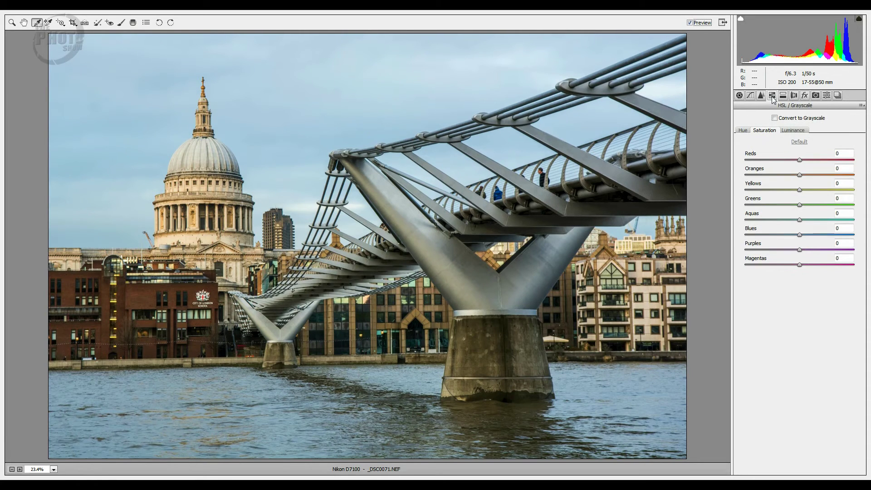
click(744, 131)
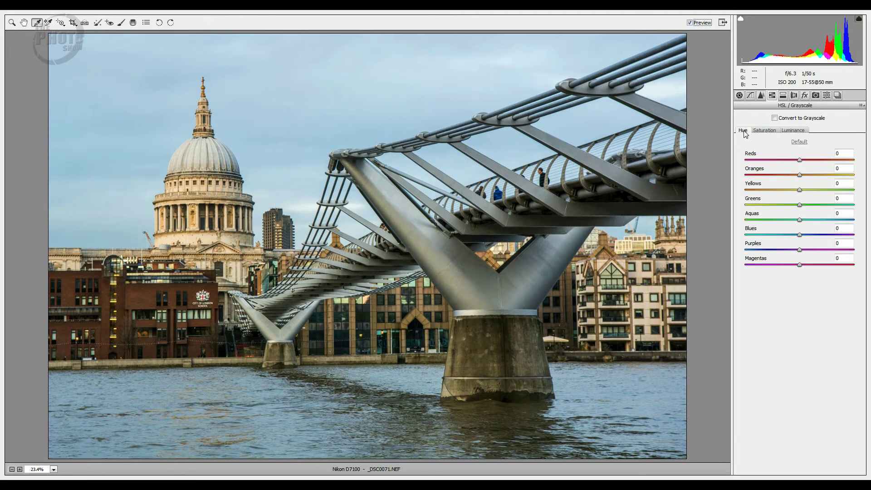
mouse_move(751, 156)
mouse_down()
mouse_move(801, 158)
mouse_move(734, 159)
mouse_move(772, 158)
mouse_move(753, 159)
mouse_up()
double_click(799, 161)
drag(753, 231, 772, 230)
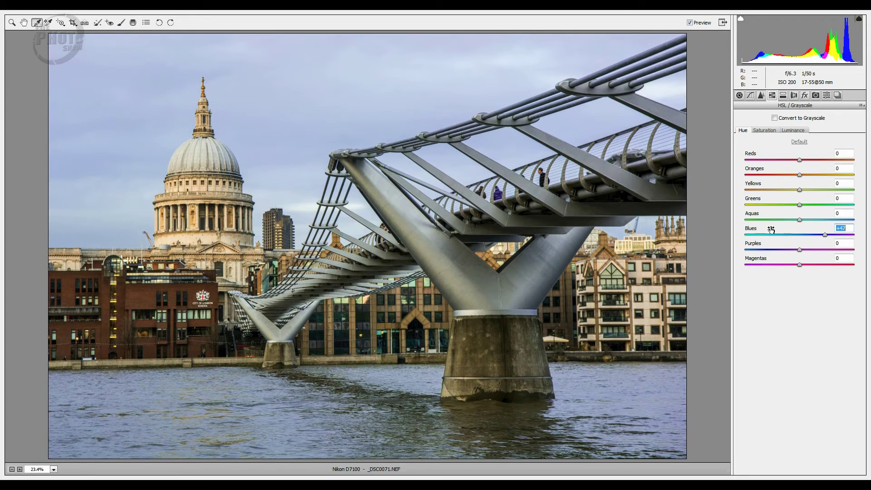
mouse_move(766, 246)
mouse_down()
mouse_move(789, 245)
mouse_move(732, 245)
mouse_move(795, 245)
mouse_move(771, 245)
mouse_up()
click(817, 249)
double_click(816, 249)
Set the Greens hue to -58, and try the Yellows hue at +100 before resetting it
drag(753, 201, 780, 203)
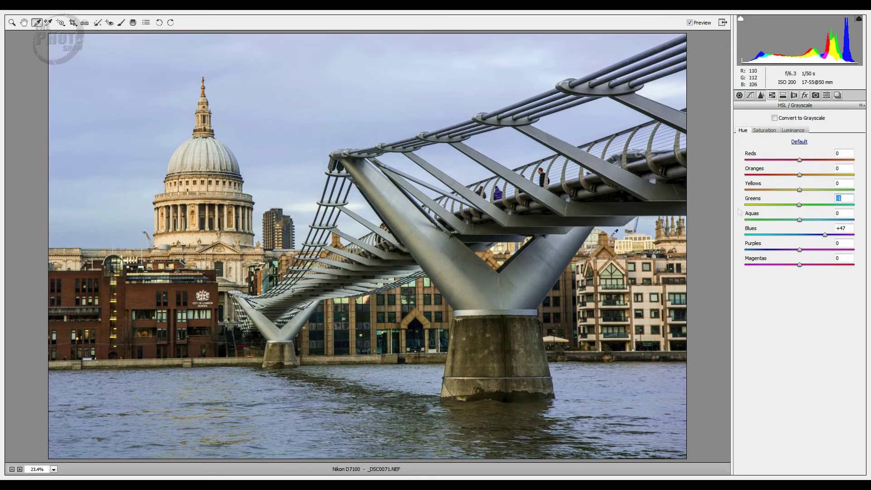
drag(754, 201, 733, 203)
drag(753, 186, 800, 186)
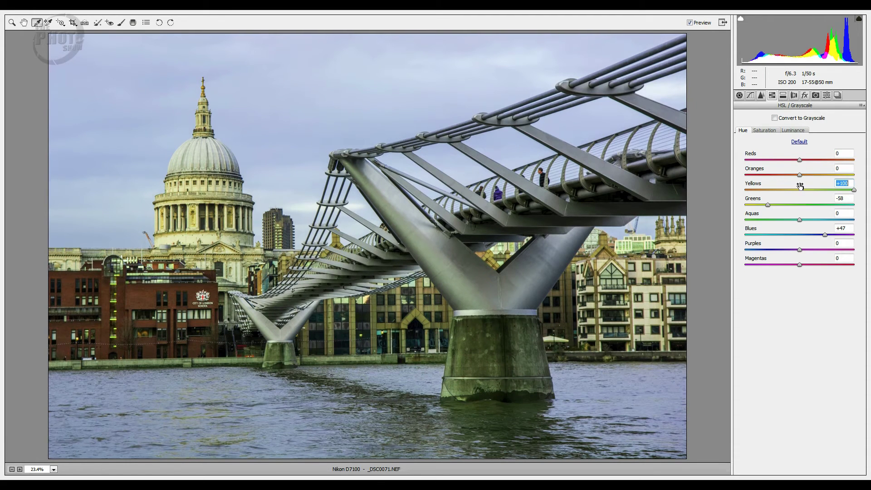
drag(800, 186, 756, 187)
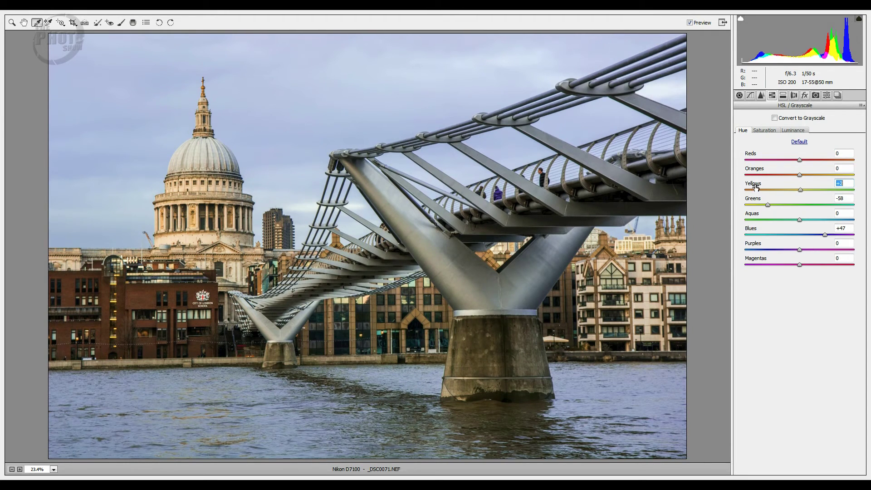
double_click(801, 190)
Set the HSL saturation of Reds to -21 and Blues to +31, and compare the photo with and without the HSL changes
click(764, 129)
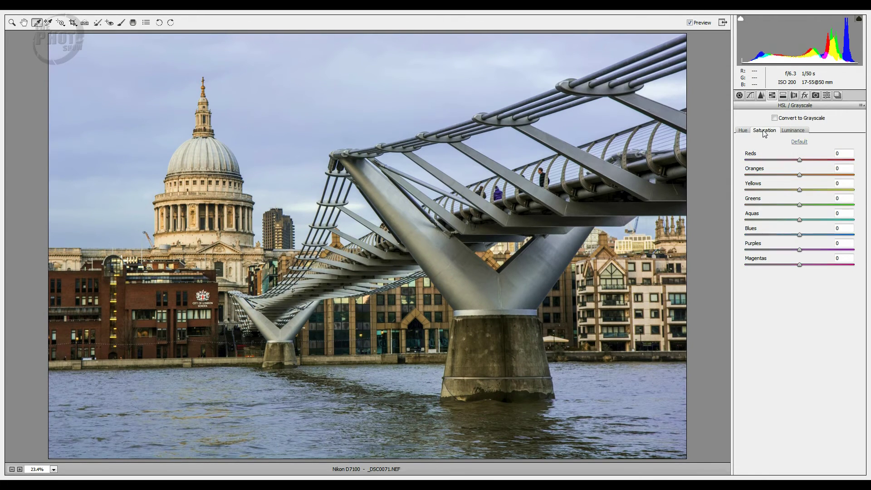
mouse_move(752, 156)
mouse_down()
mouse_move(772, 156)
mouse_move(745, 156)
mouse_up()
drag(754, 231, 766, 231)
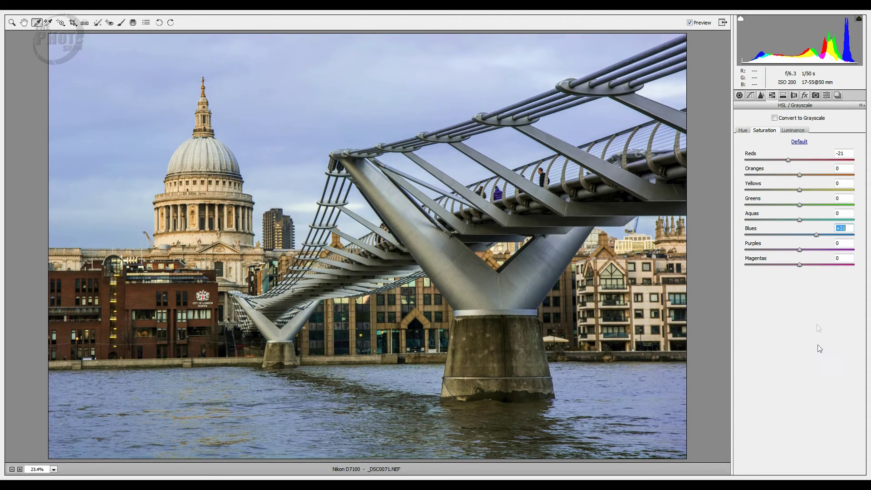
click(691, 23)
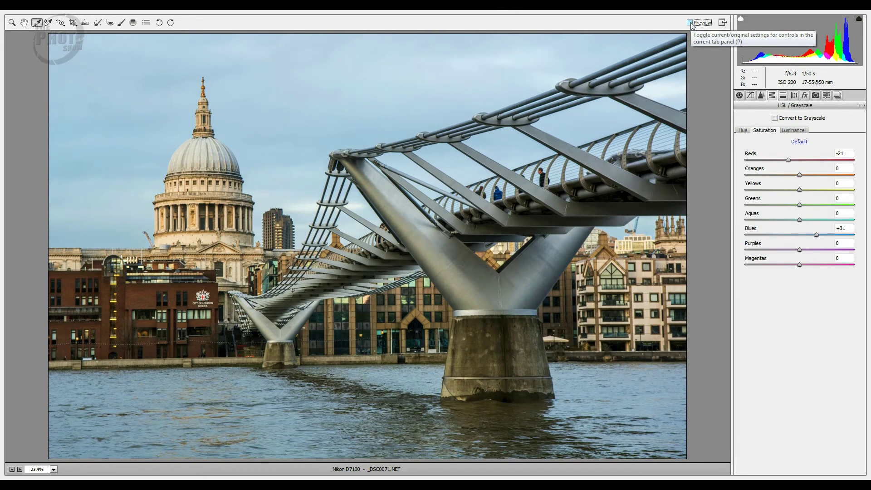
click(691, 22)
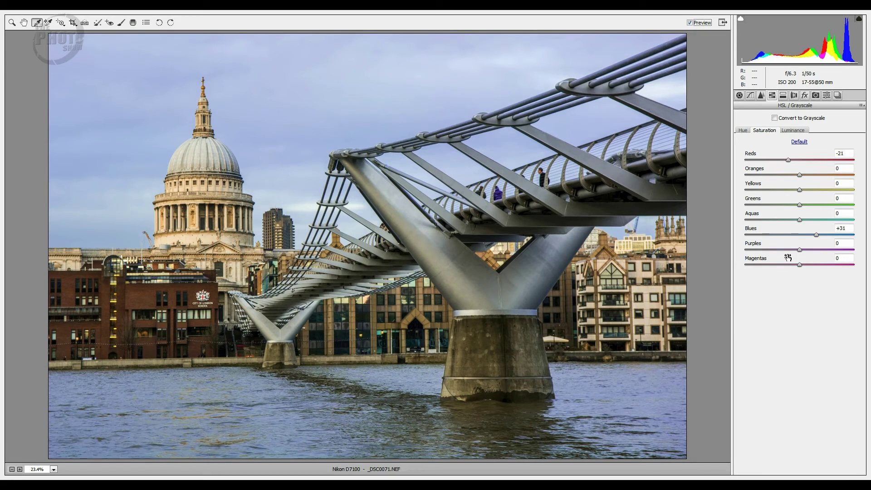
Inspect the building and bridge detail at 100% zoom, try Luminance noise reduction at 100, and return it to 0
click(762, 95)
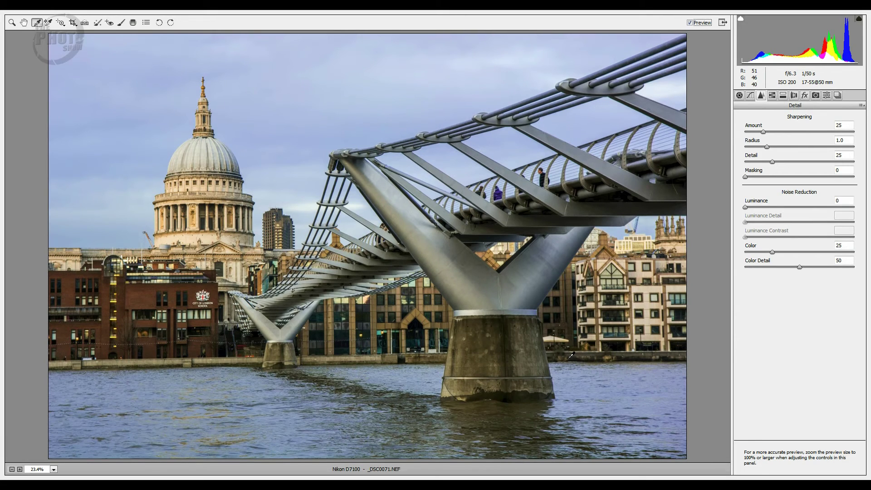
click(53, 470)
click(56, 412)
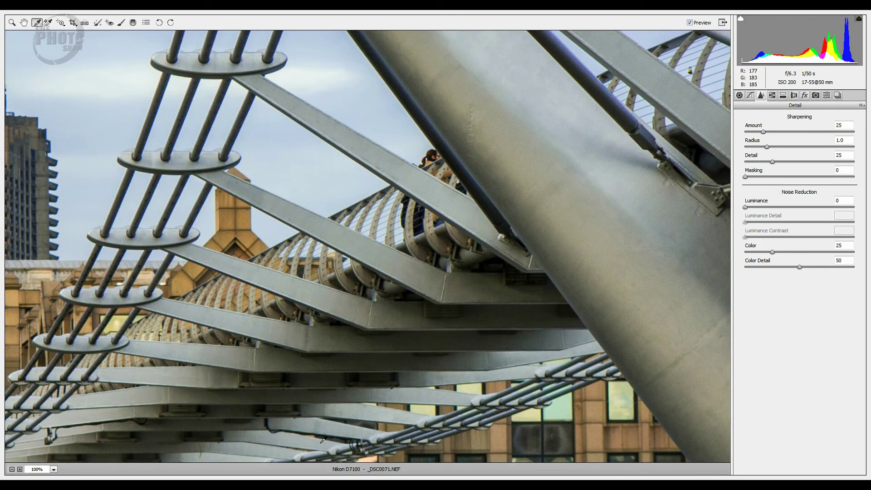
drag(294, 238, 560, 258)
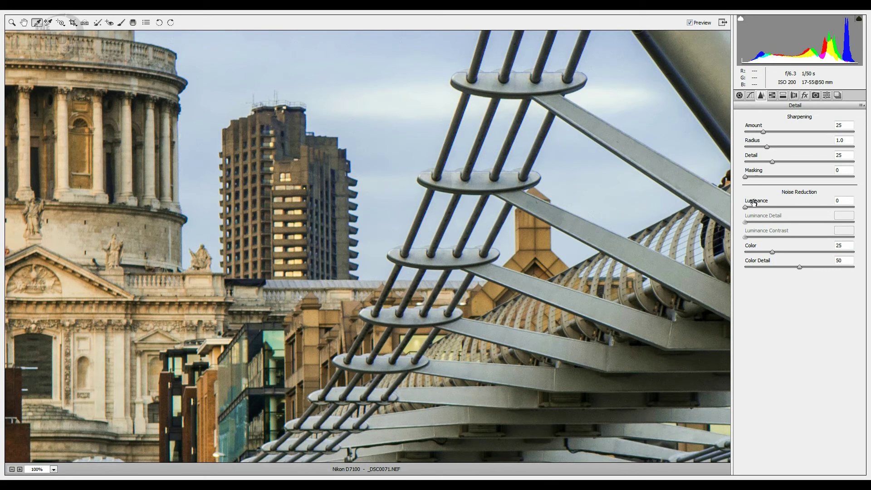
drag(754, 202, 851, 204)
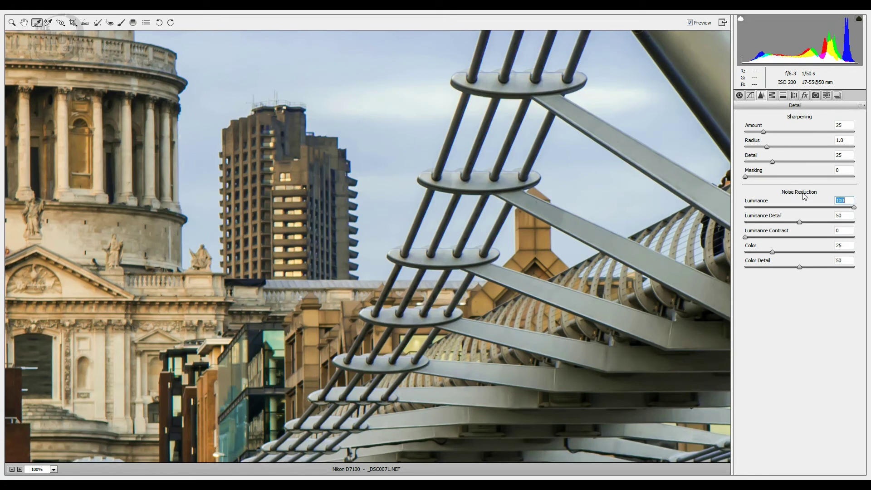
drag(761, 204, 707, 205)
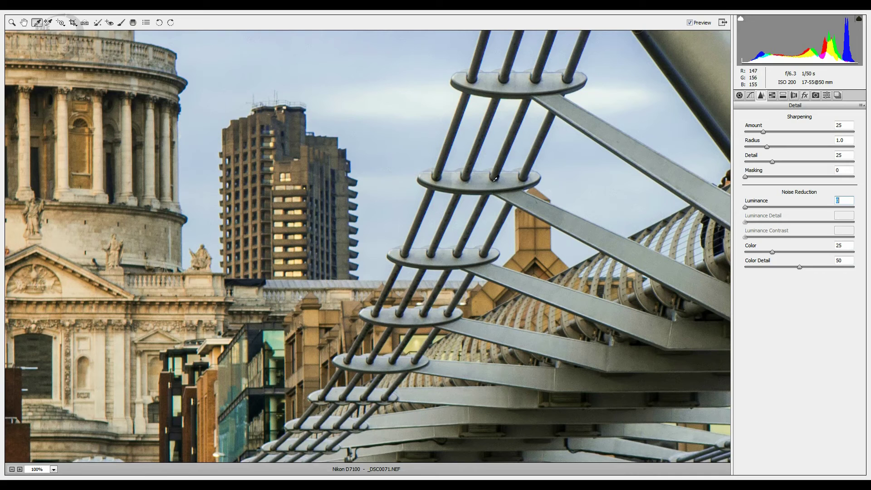
Set the noise reduction Luminance to 32 and Luminance Detail to 96
drag(758, 203, 772, 203)
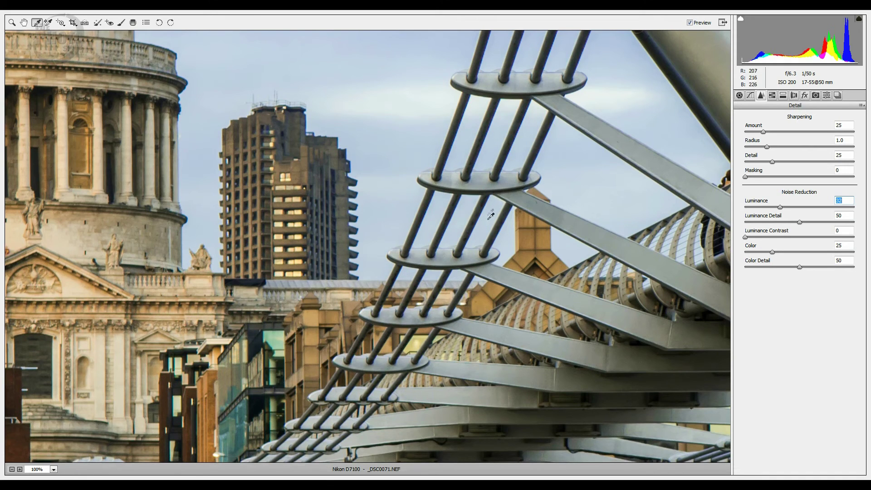
click(760, 217)
drag(761, 217, 781, 218)
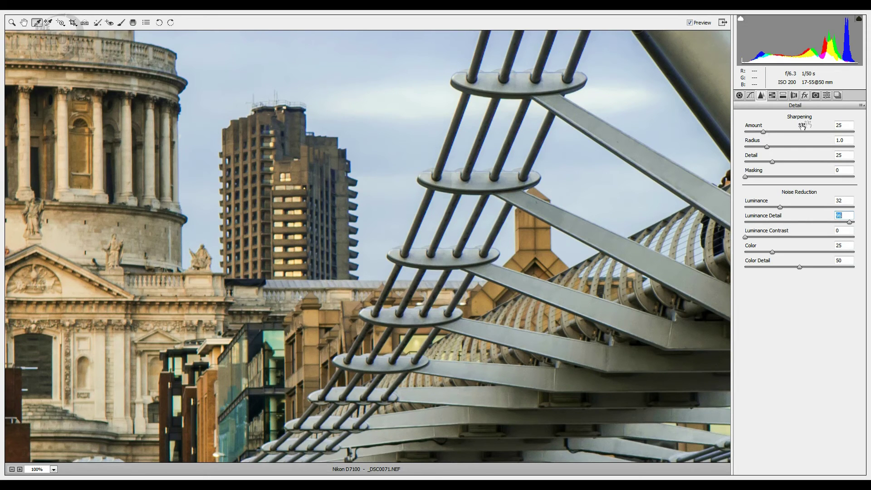
Set the sharpening Amount to 50, and set Masking to 79 while checking the black-and-white edge mask
click(754, 127)
drag(754, 128, 760, 127)
drag(762, 127, 762, 127)
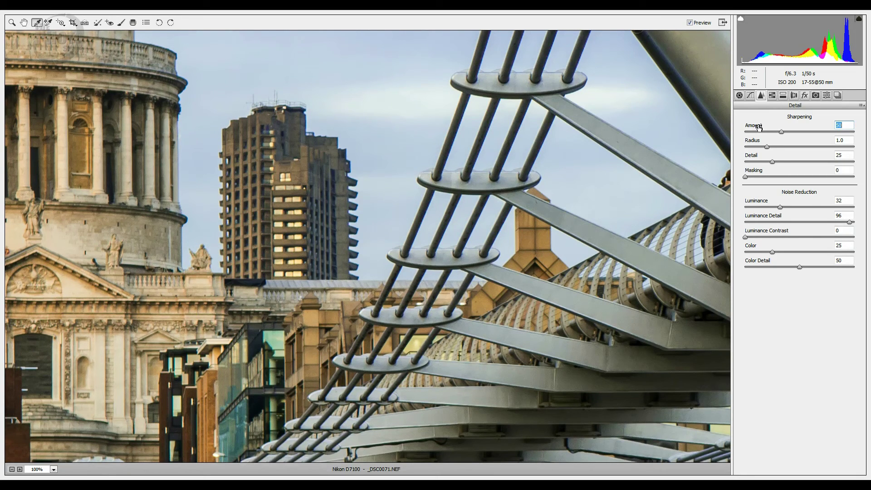
alt+click(751, 172)
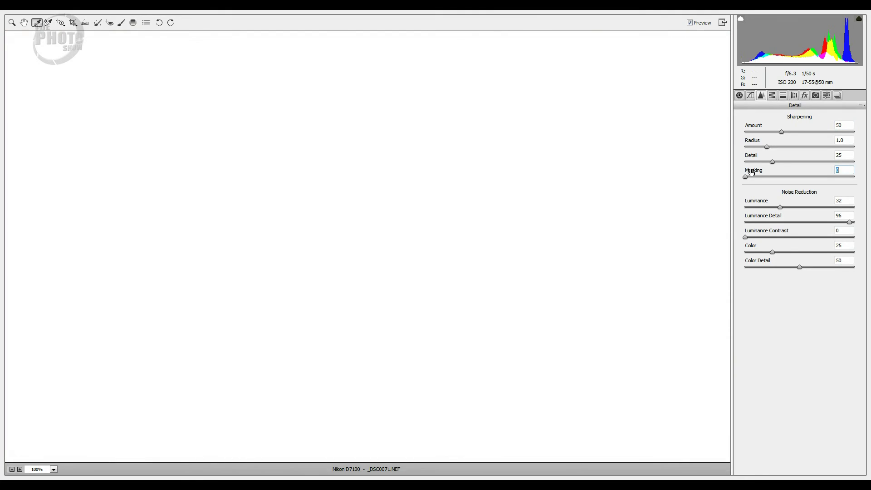
drag(751, 172, 790, 171)
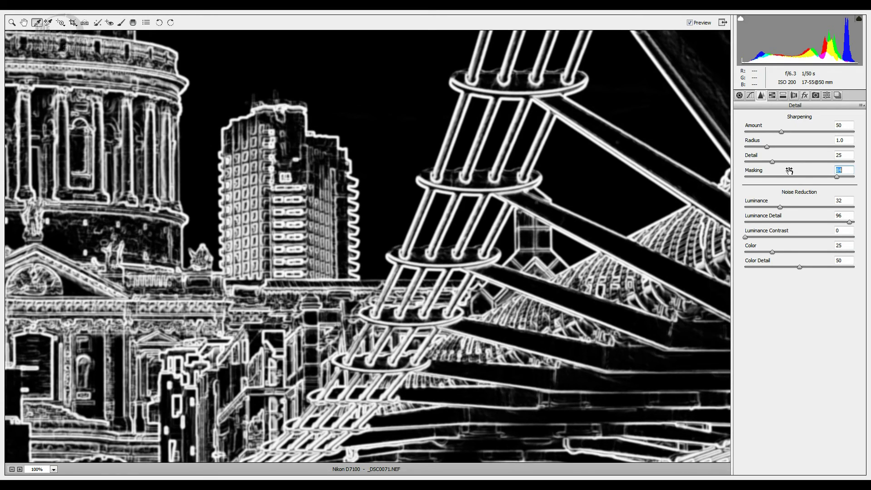
drag(790, 170, 803, 171)
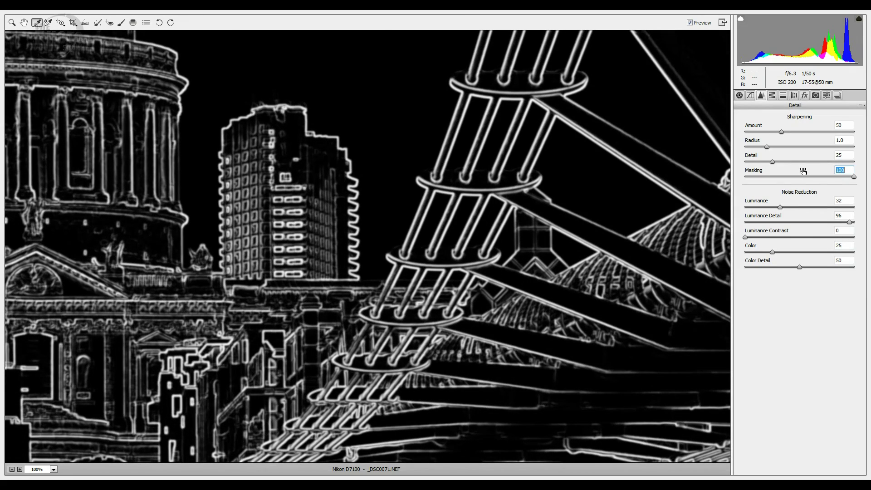
drag(803, 171, 794, 171)
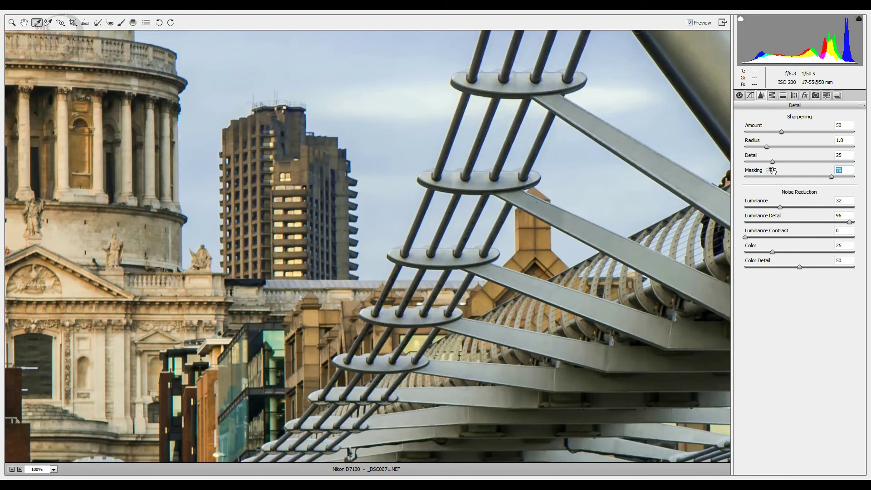
Compare the 100% view of the photo with and without the sharpening and noise reduction settings
click(691, 23)
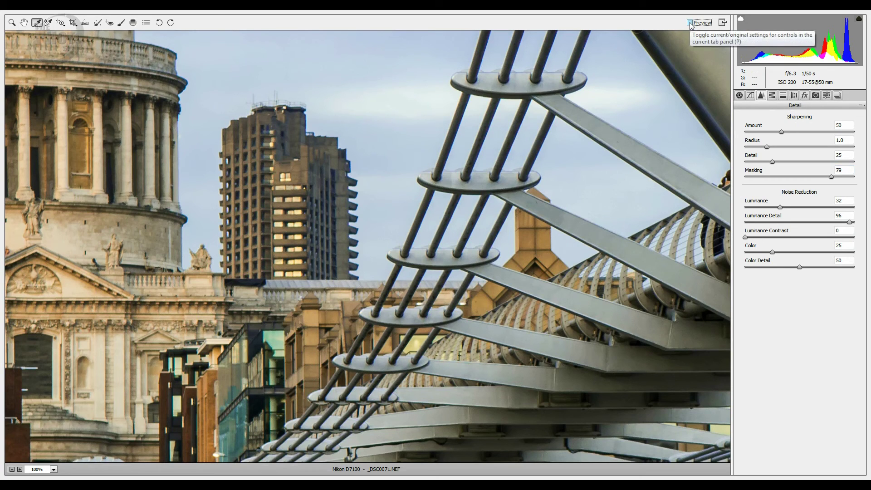
click(691, 23)
click(691, 23)
click(691, 23)
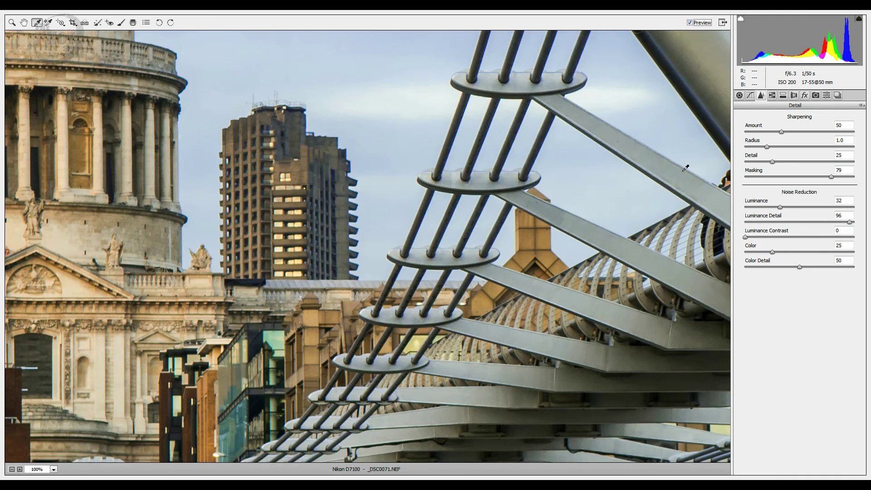
Compare the whole photo, fitted in view, with and without the Basic adjustments
click(54, 470)
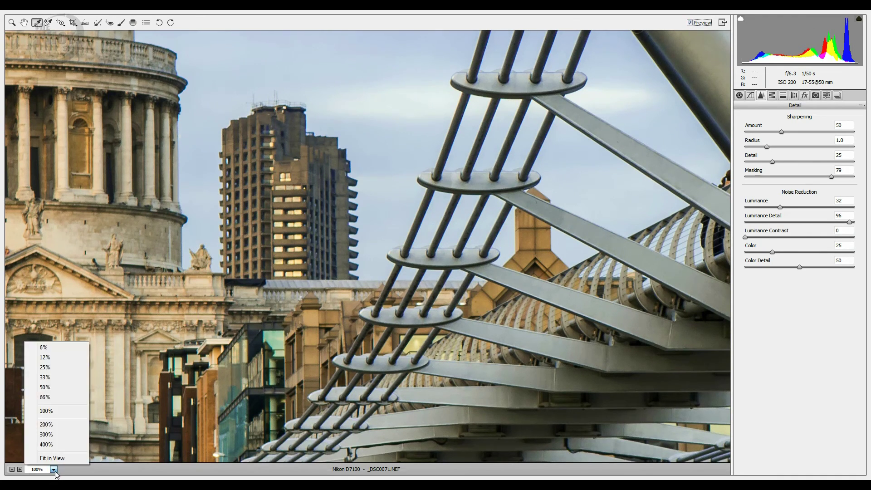
click(52, 458)
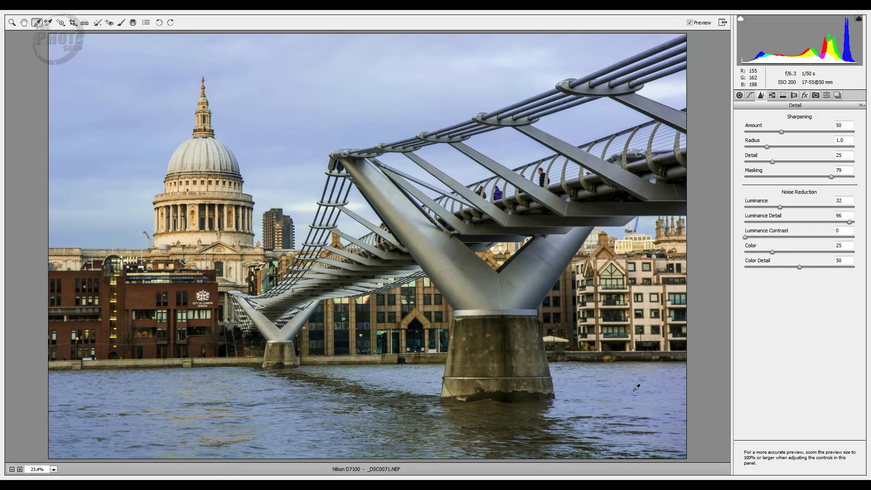
click(740, 96)
click(691, 22)
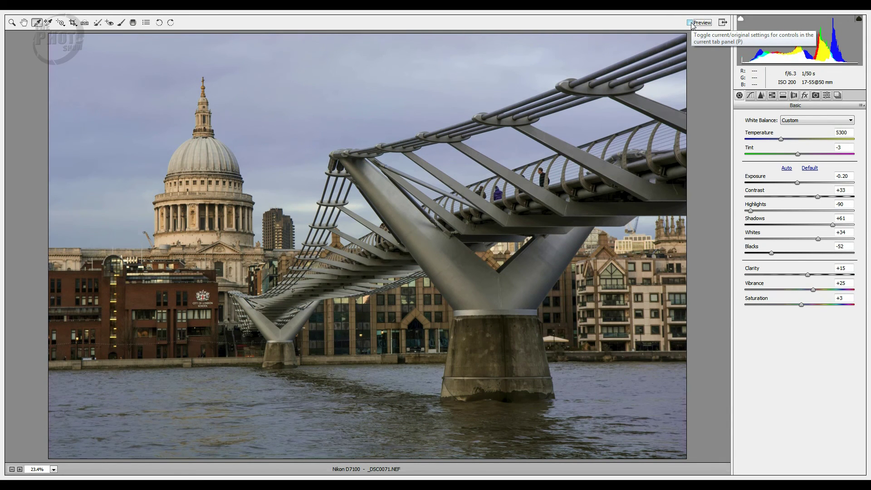
click(690, 23)
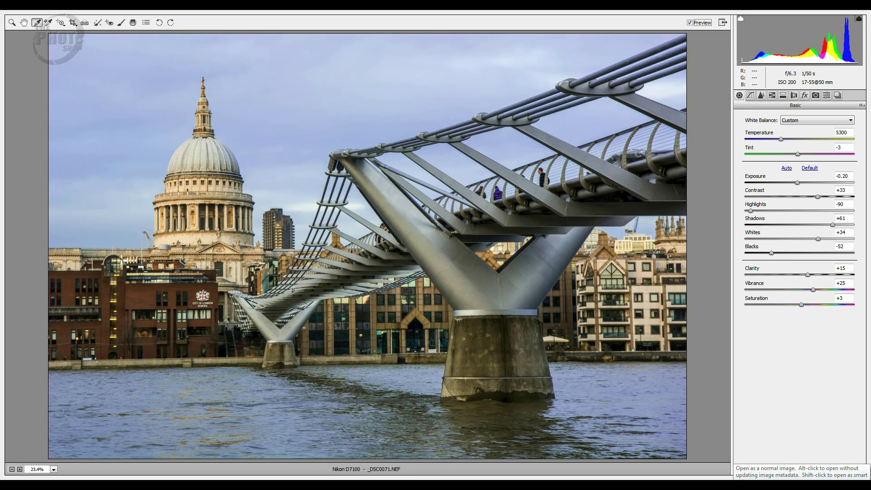
Open the processed photo in Photoshop as a normal image, and leave the active crop for the Move tool
click(838, 484)
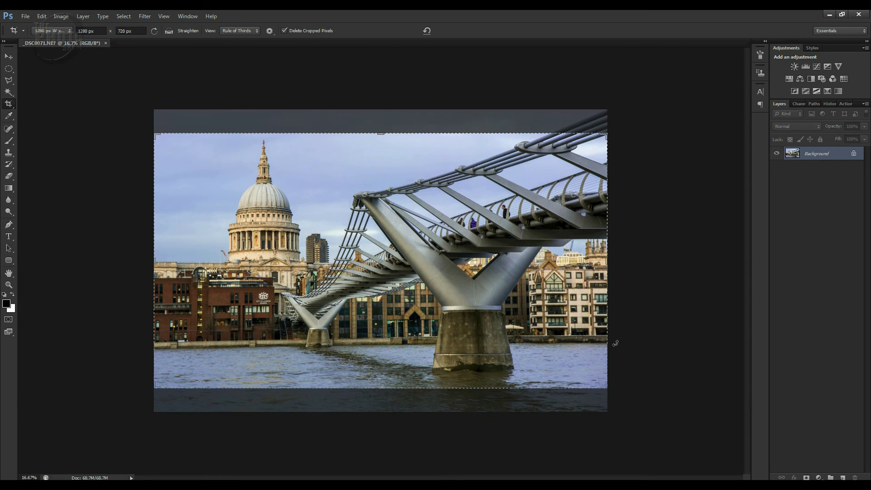
key(Escape)
key(v)
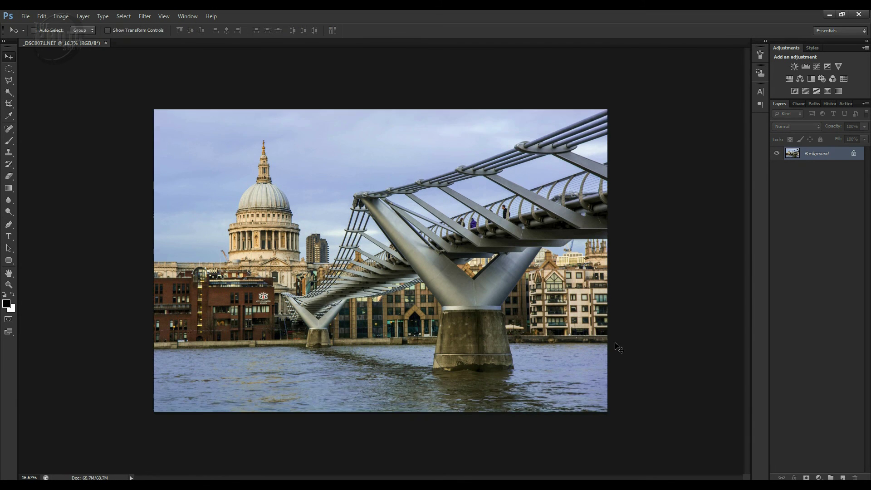
key(ctrl+0)
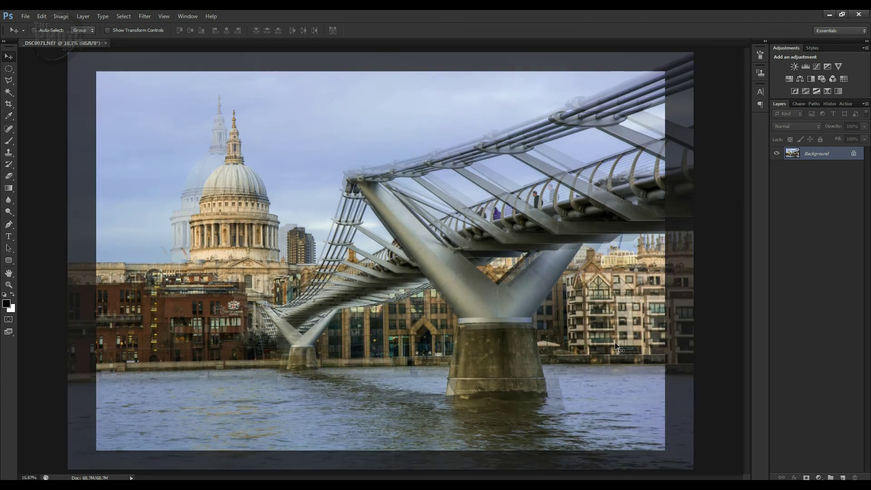